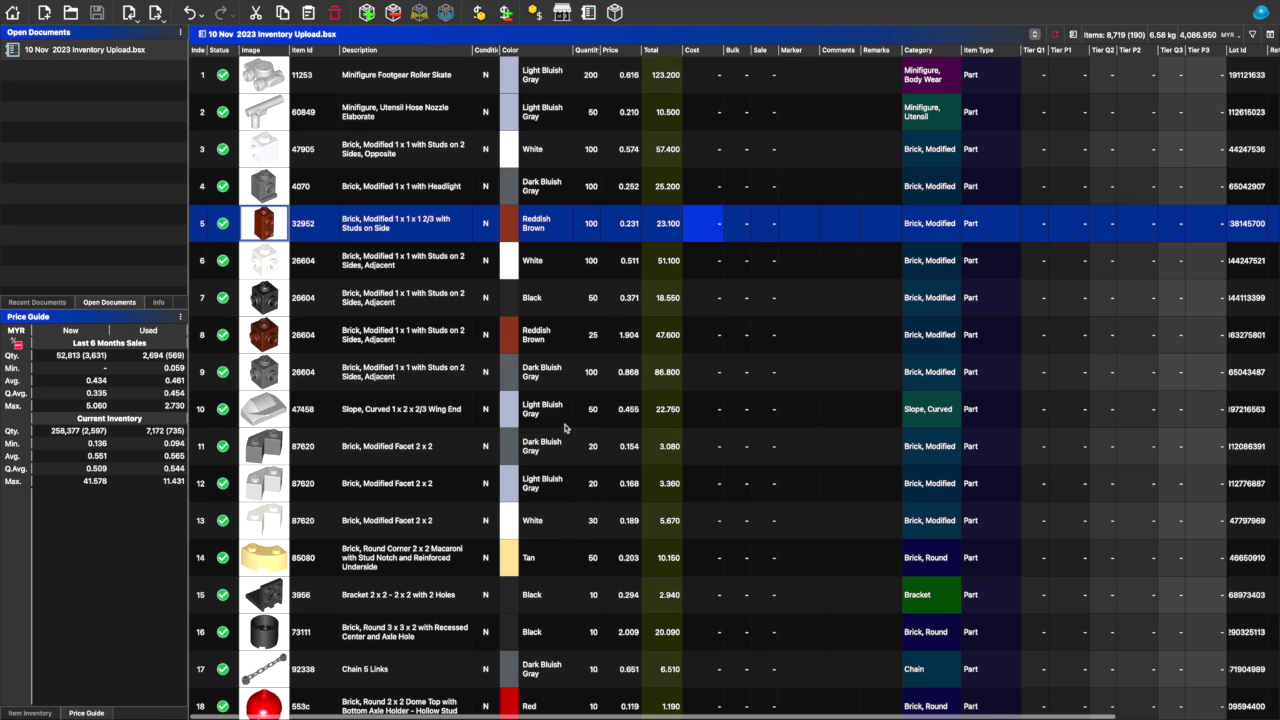
Step: Focus the inventory table of the opened 10 Nov 2023 Inventory Upload document
click(555, 297)
Step: Reprice all lots to the Price Guide average of current inventory
key(ctrl+a)
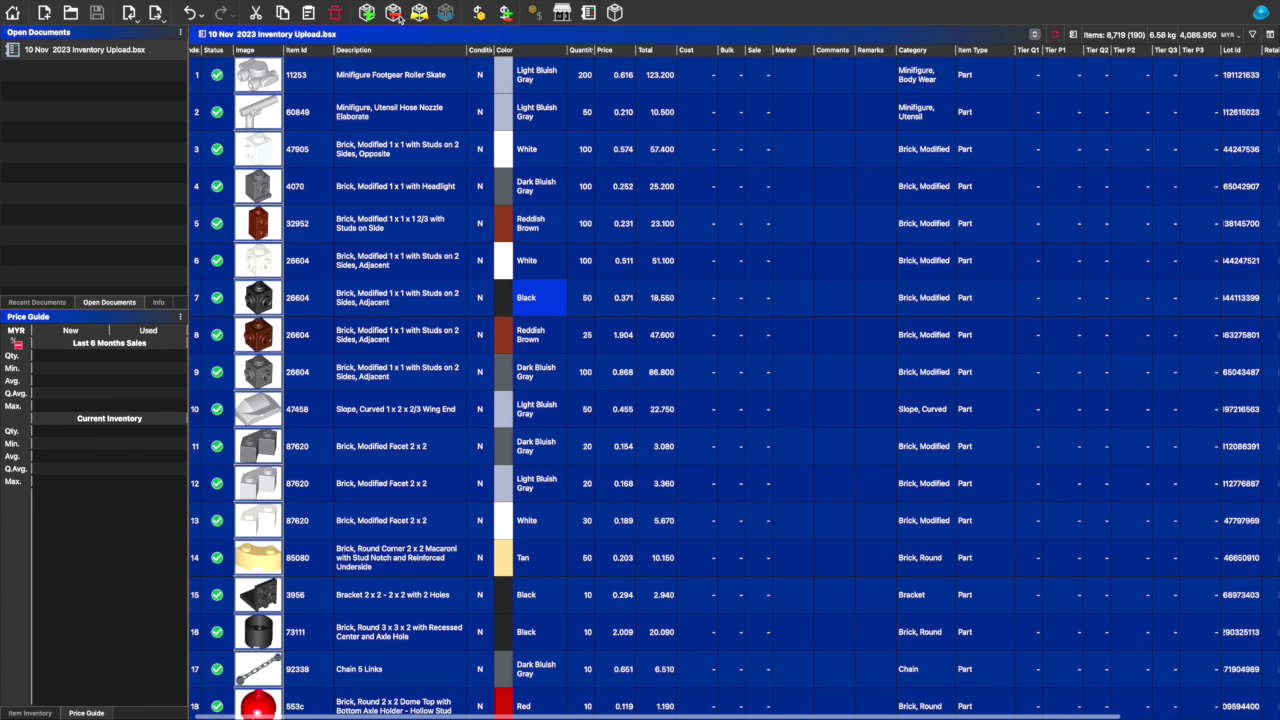
click(478, 11)
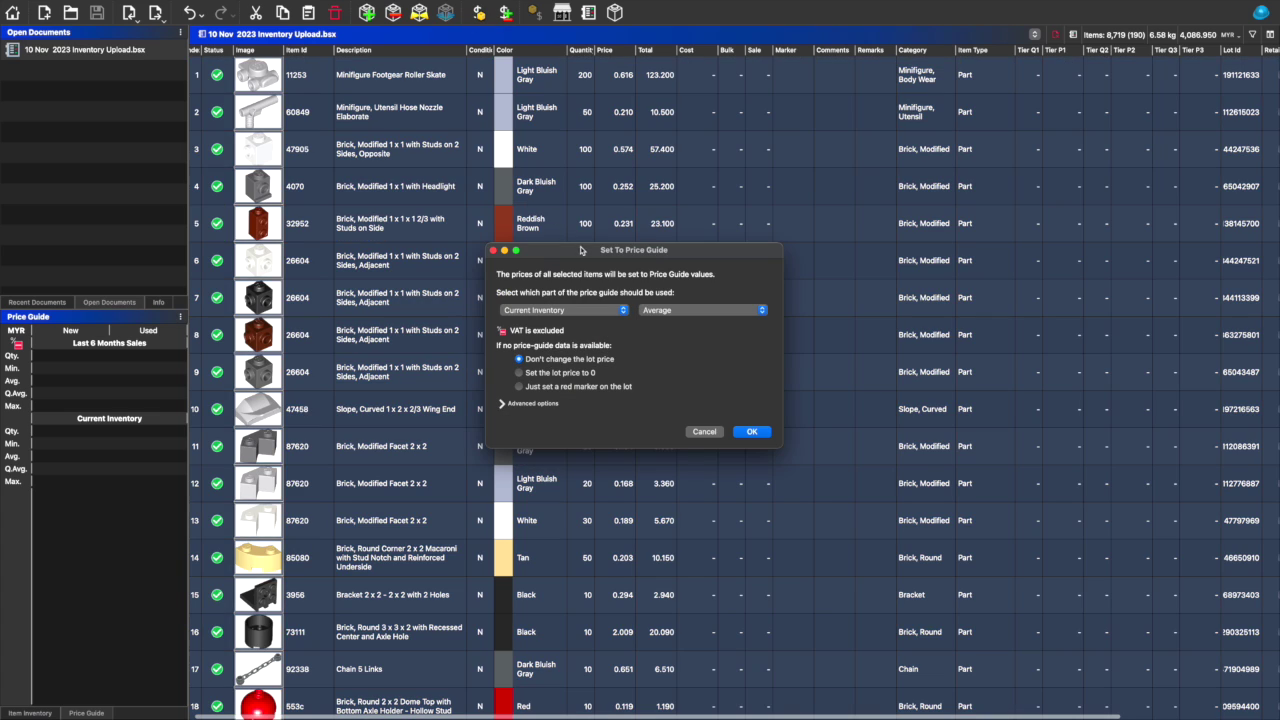
click(753, 431)
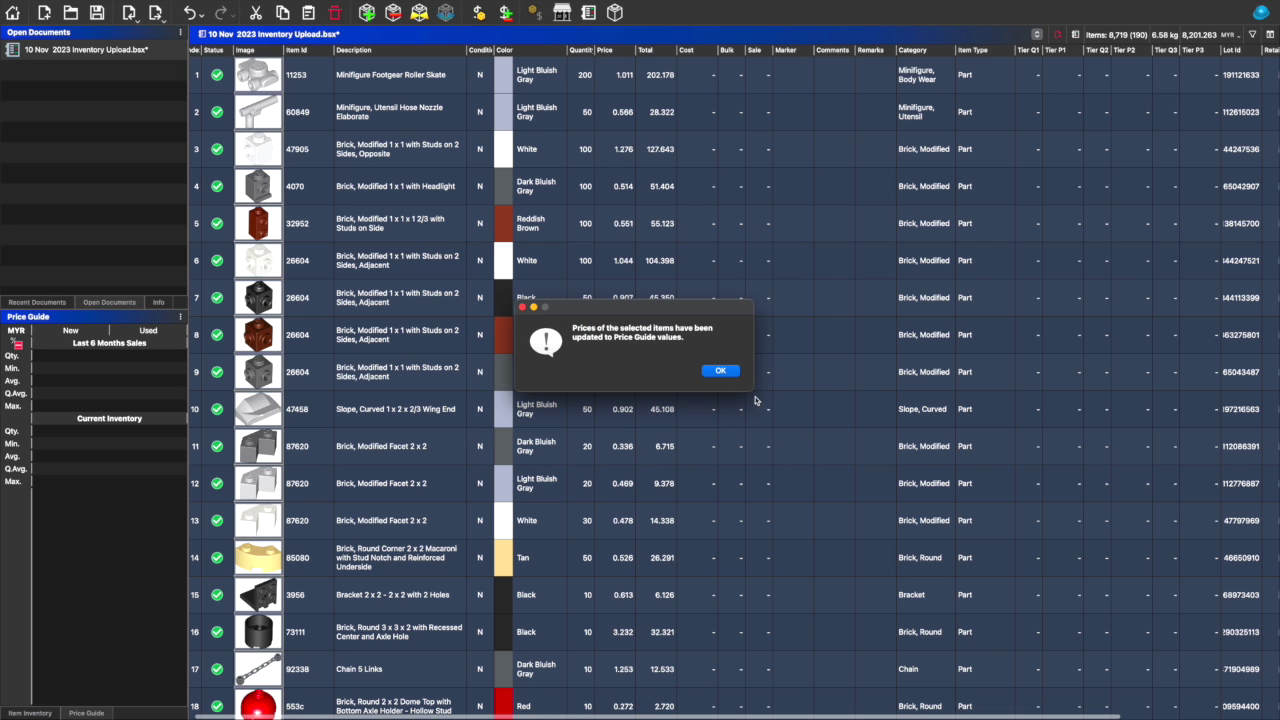
click(720, 372)
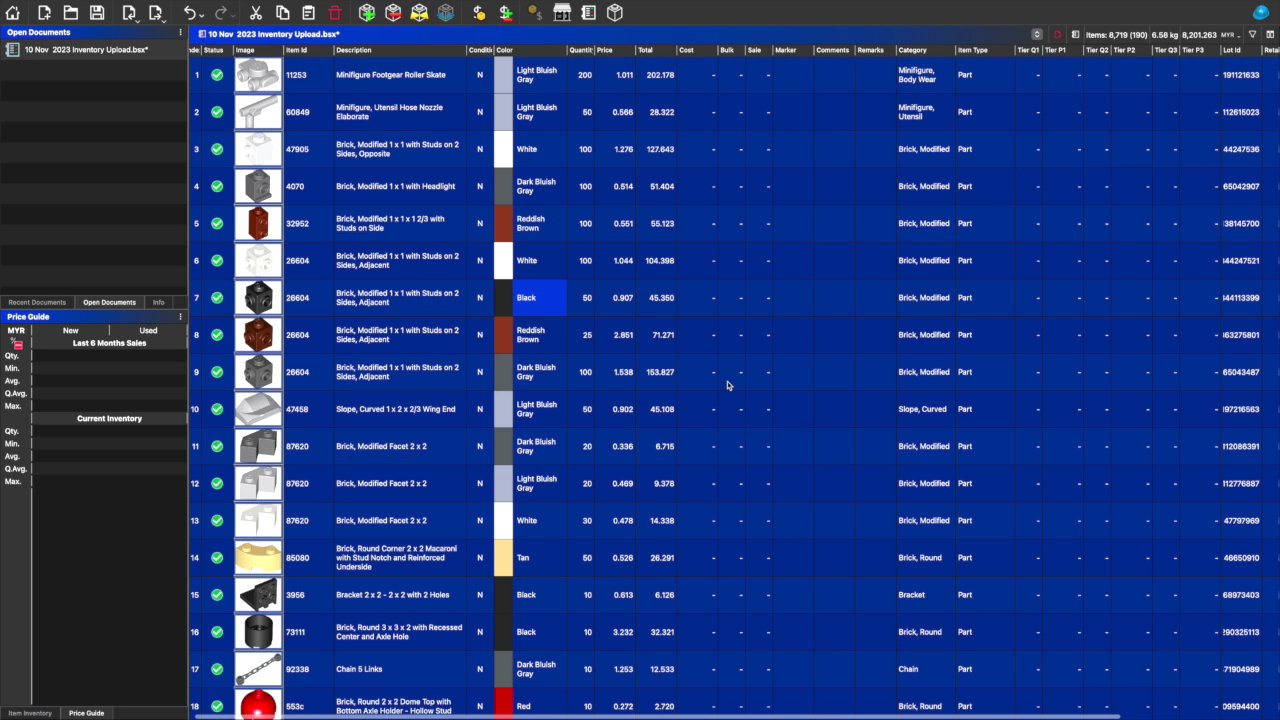
Step: Inspect the black and reddish brown 26604 lots, then select every lot again
click(445, 315)
click(427, 344)
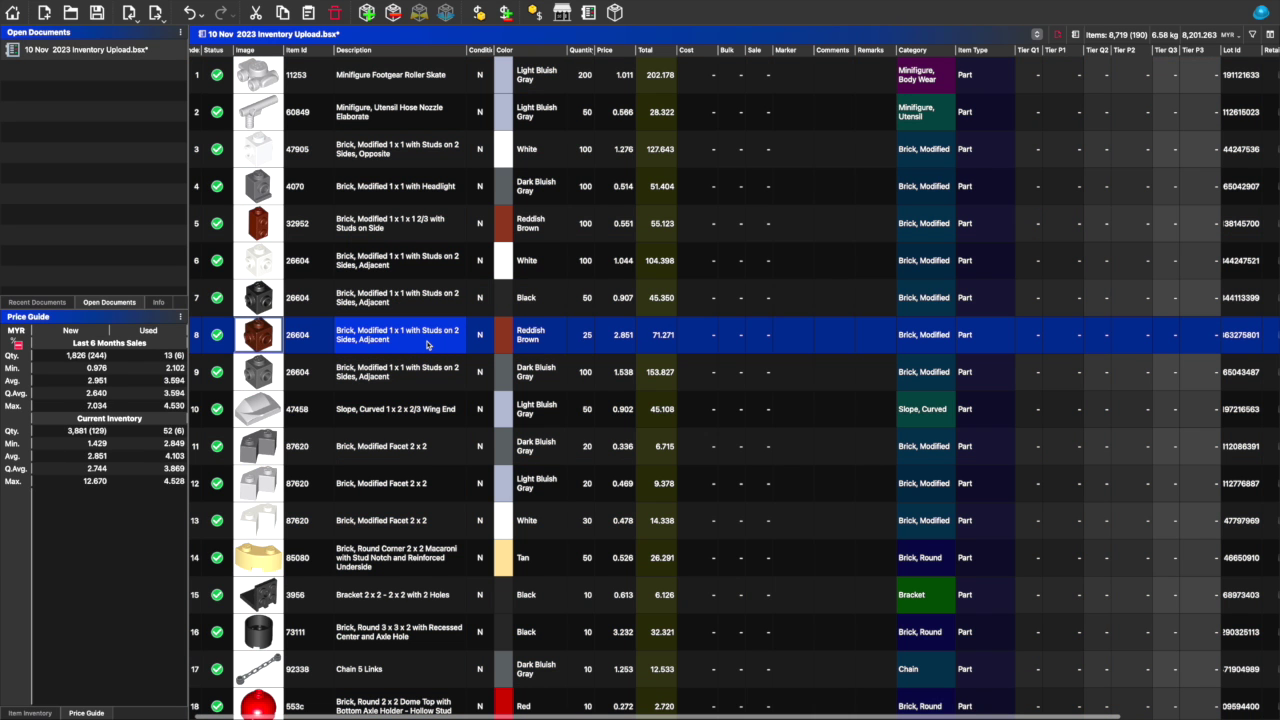
key(ctrl+a)
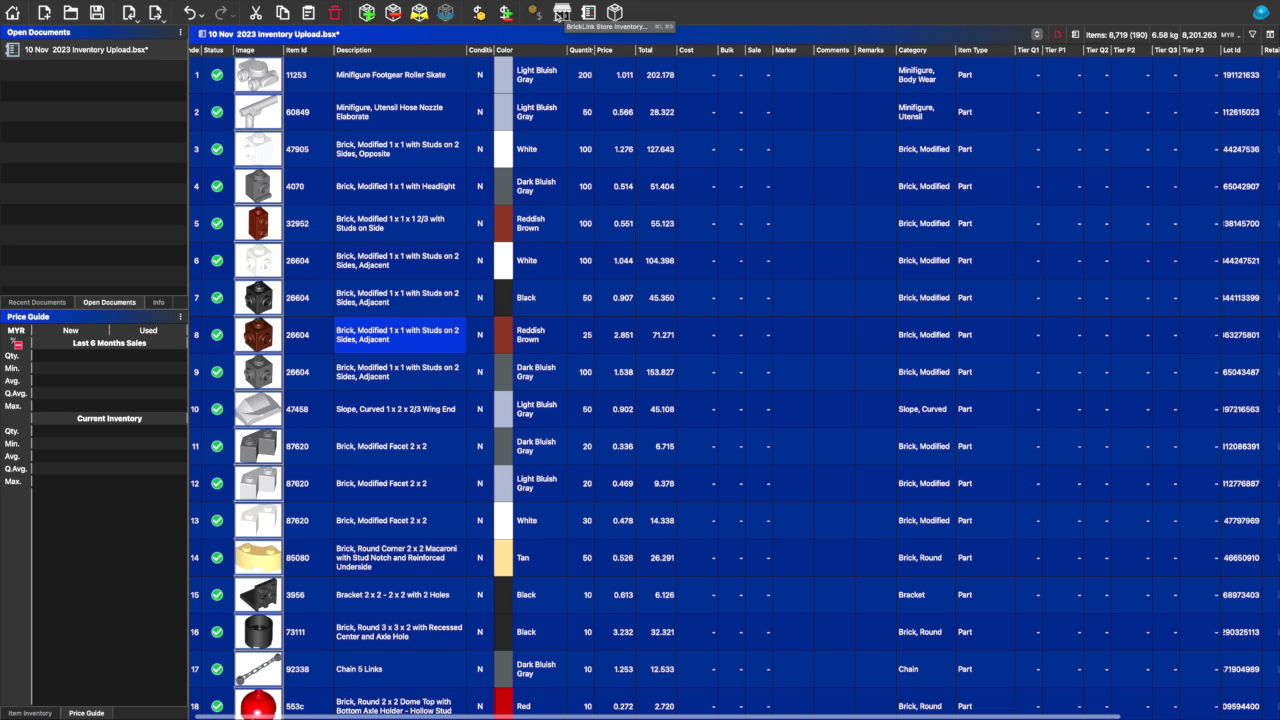
Step: Import the store's BrickLink inventory as the new 'Store 10/11/23 1:46 PM' document
click(561, 13)
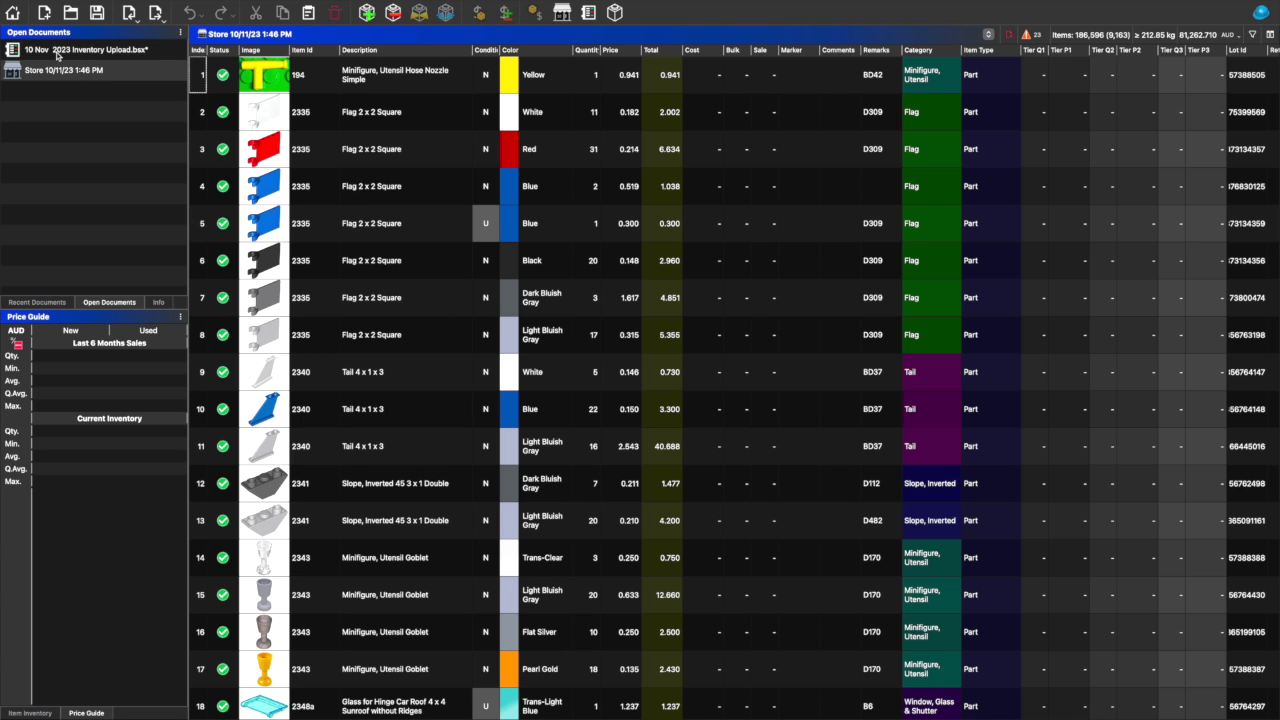
Step: Switch back to the upload document and select all of its lots
click(57, 53)
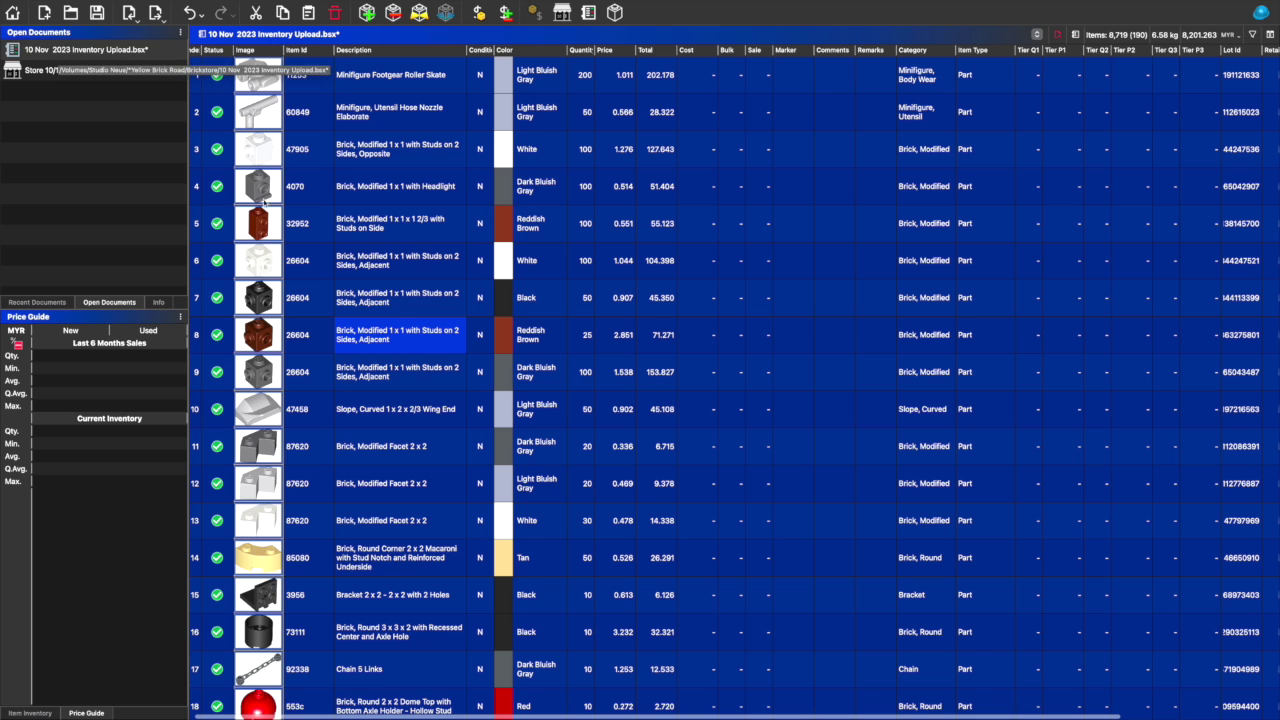
click(427, 348)
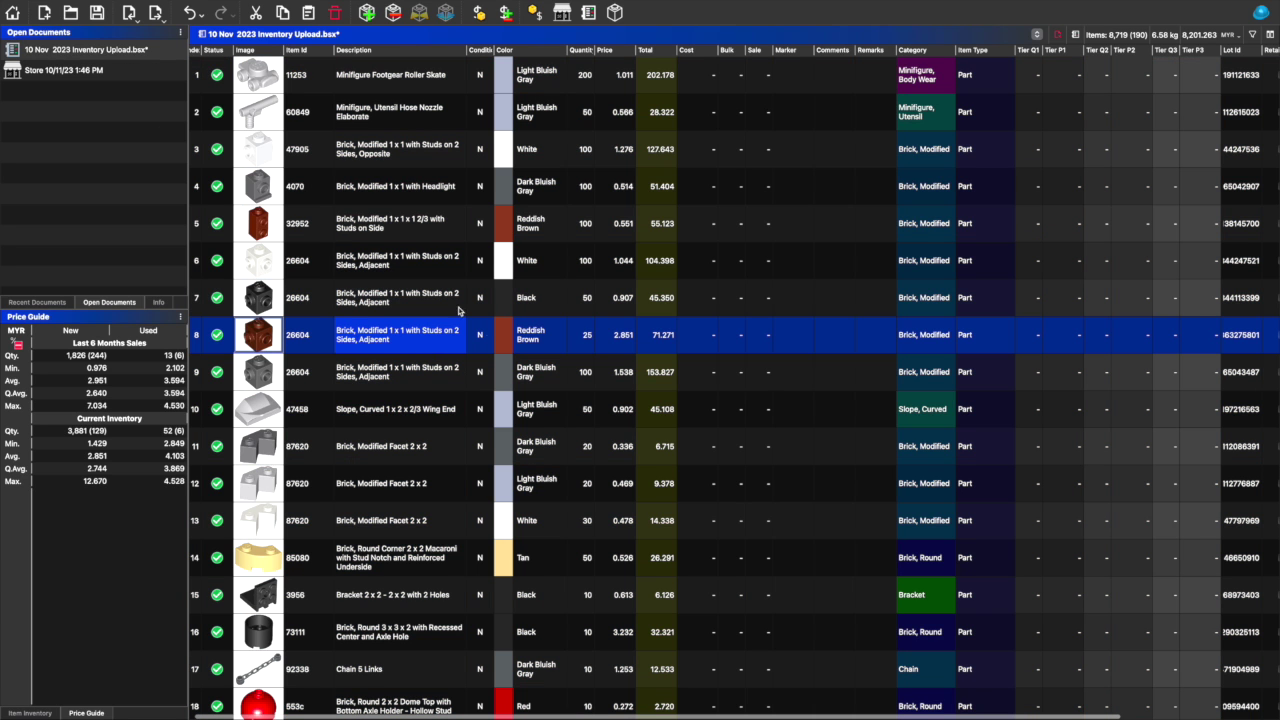
key(ctrl+a)
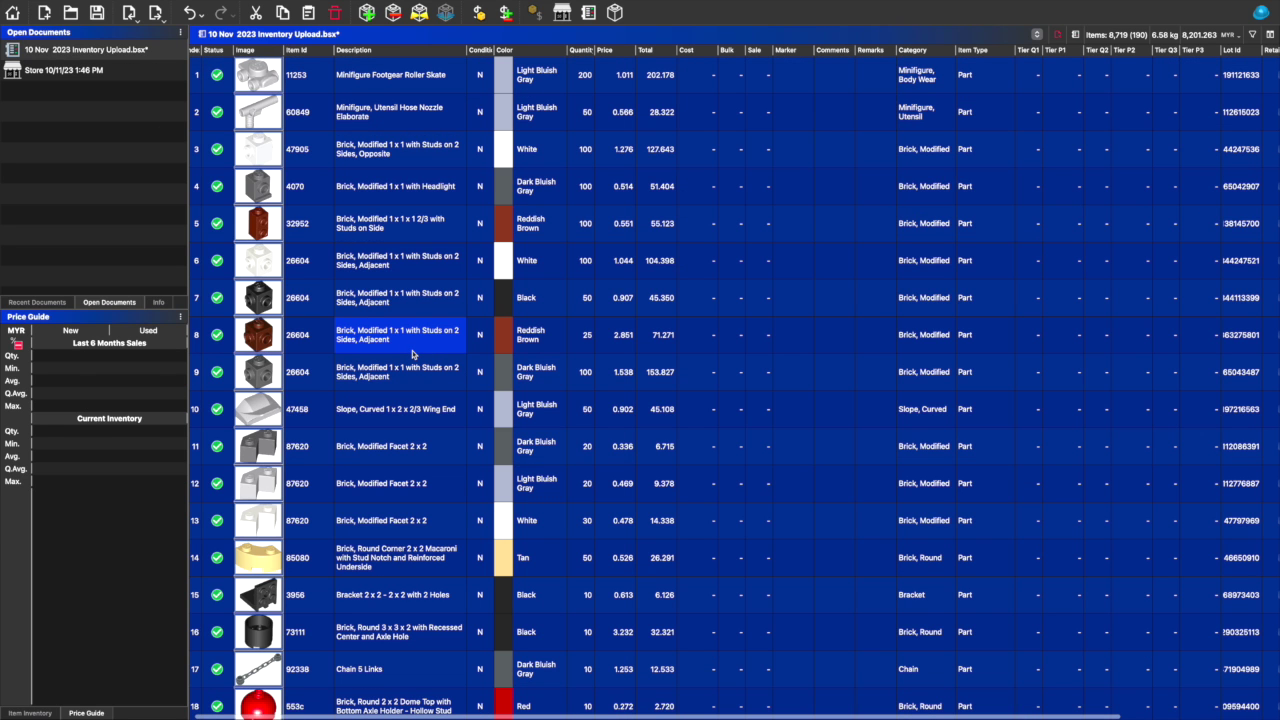
Step: Choose Copy Values from Document in the Edit menu
click(86, 6)
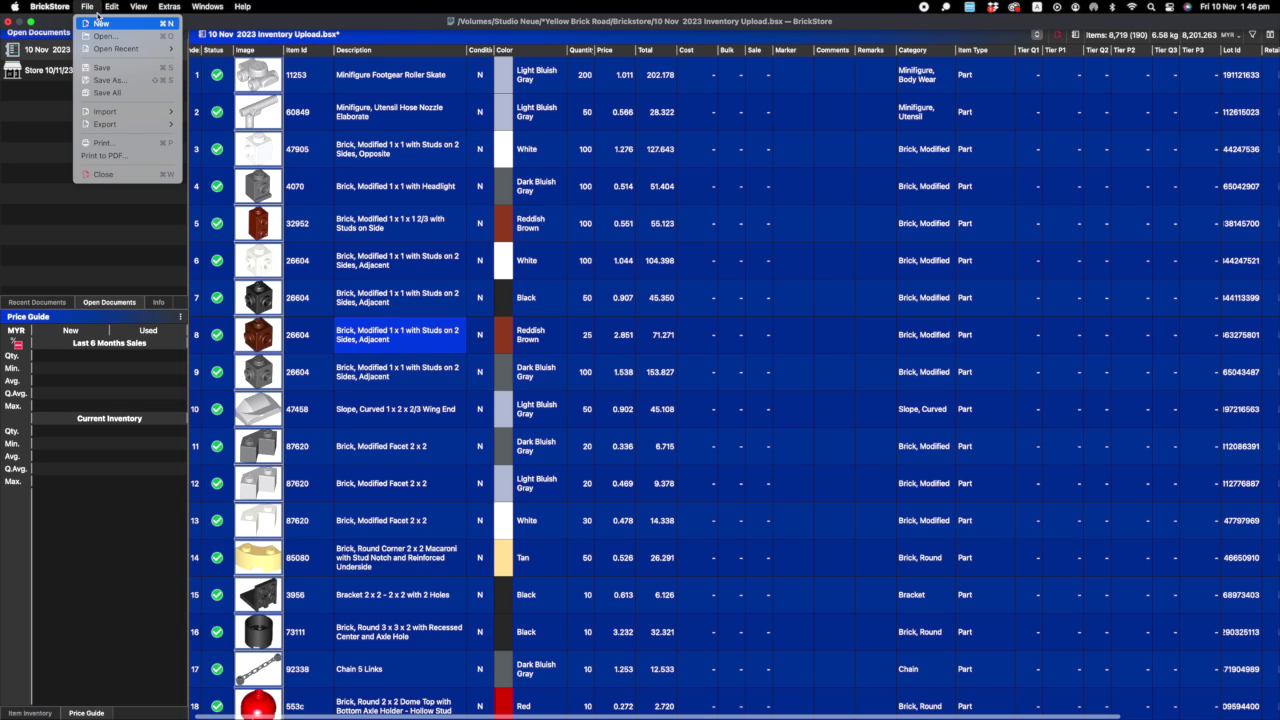
click(121, 5)
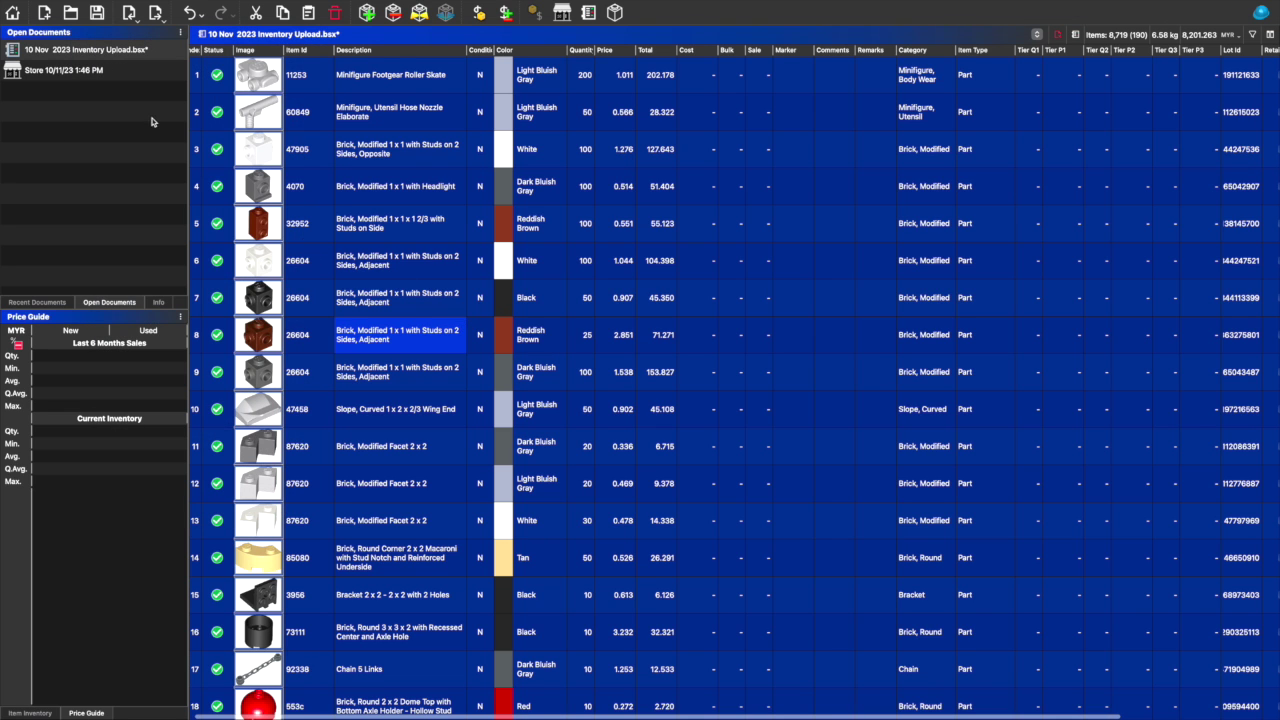
click(111, 6)
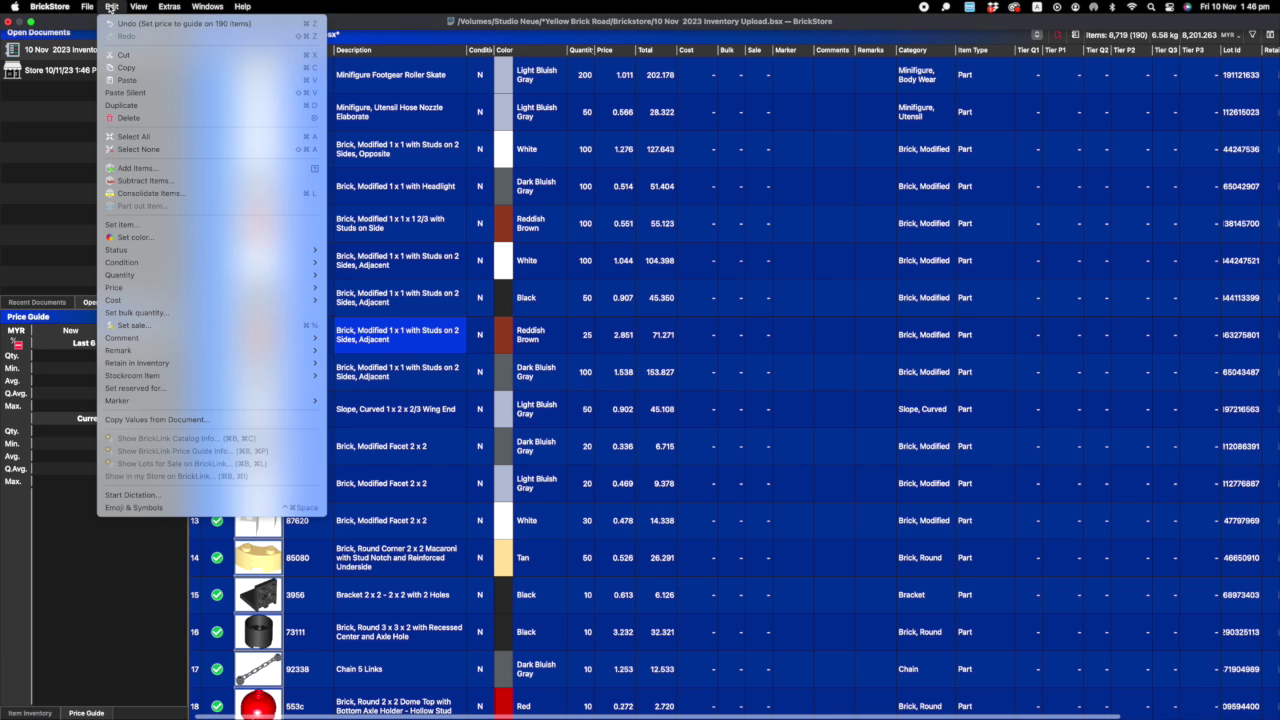
click(166, 421)
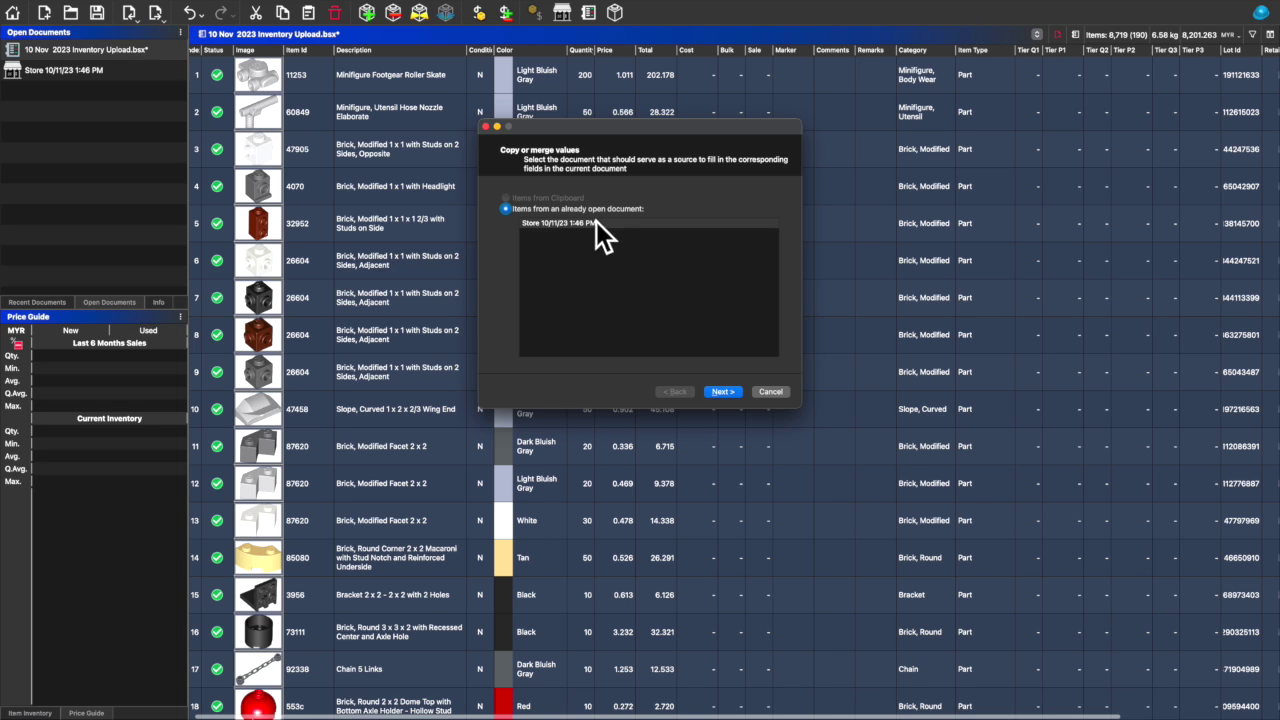
Step: Merge values from 'Store 10/11/23 1:46 PM' into the upload, bringing in drawer remarks like BD147
click(575, 225)
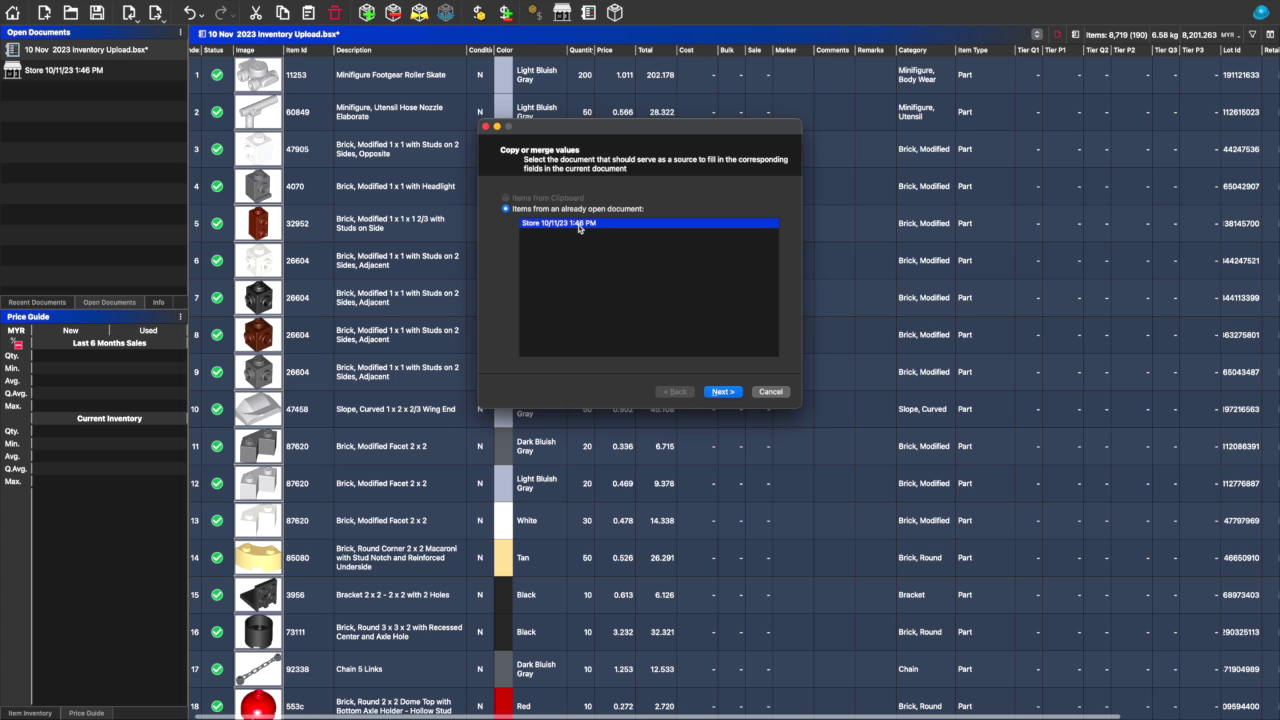
click(733, 393)
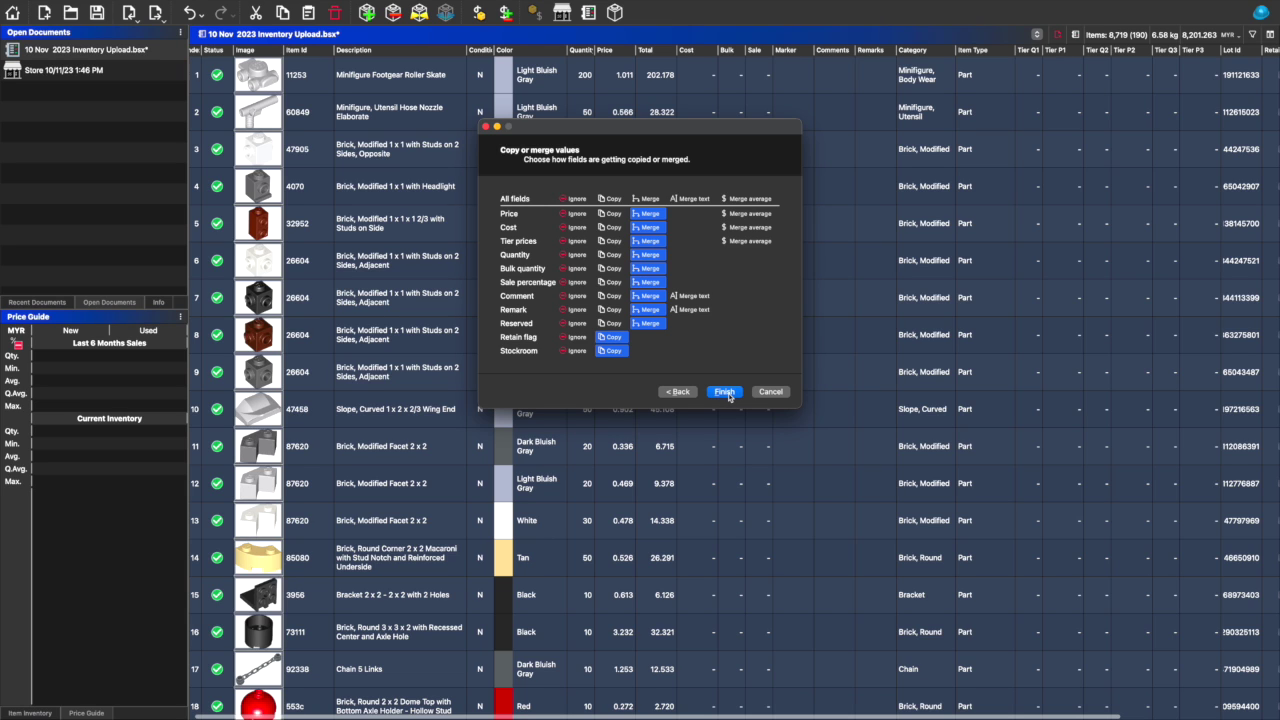
click(726, 392)
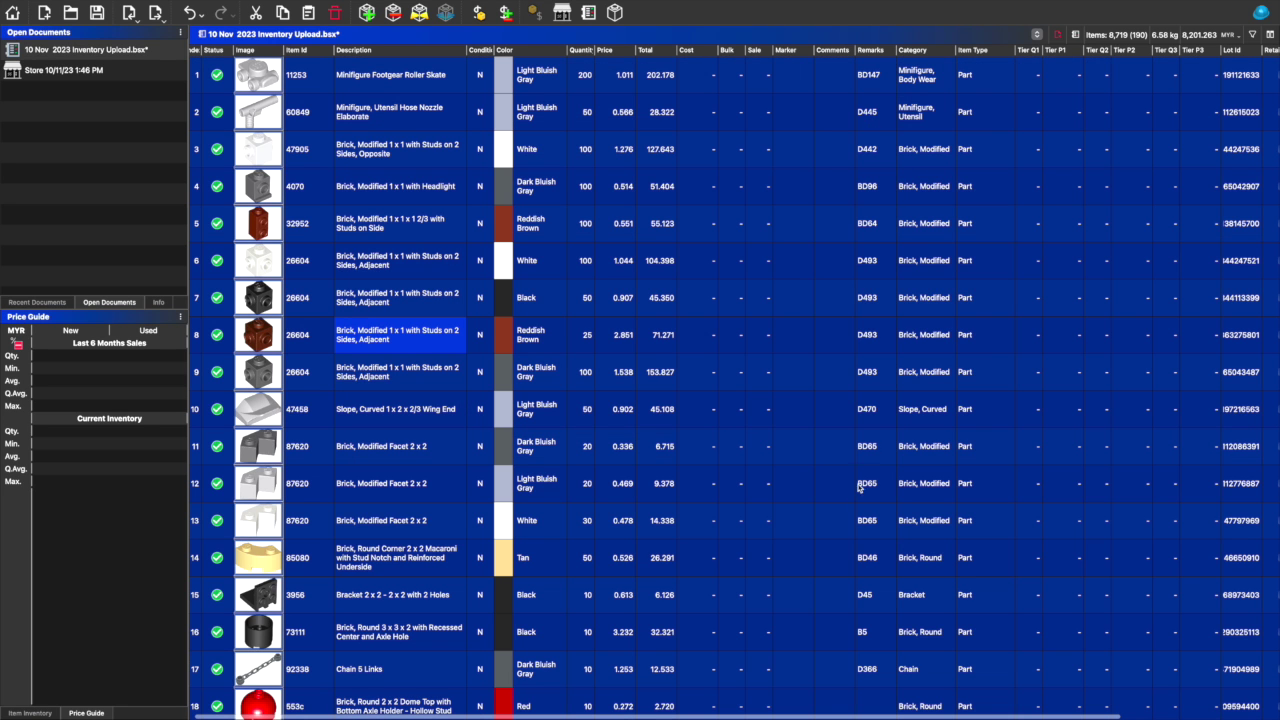
Step: Enter remark D202 on lot 18, the red 553c dome-top brick
scroll(869, 534, down, 3)
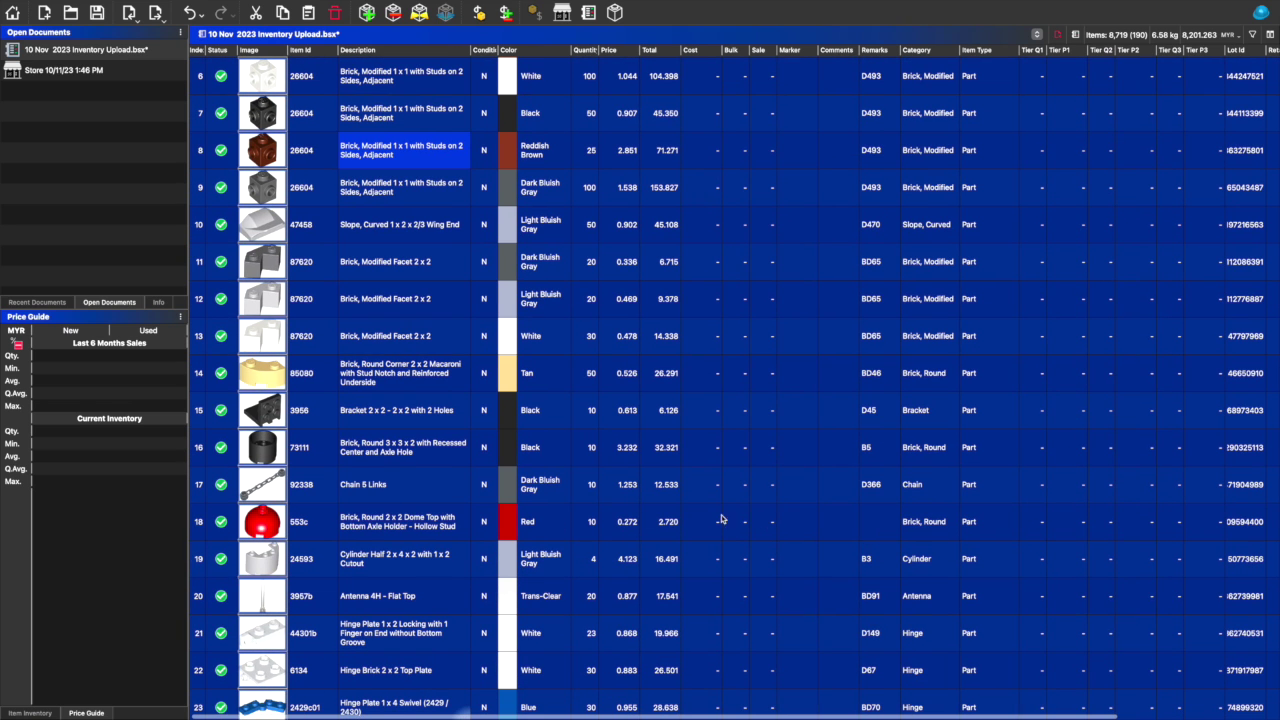
click(621, 533)
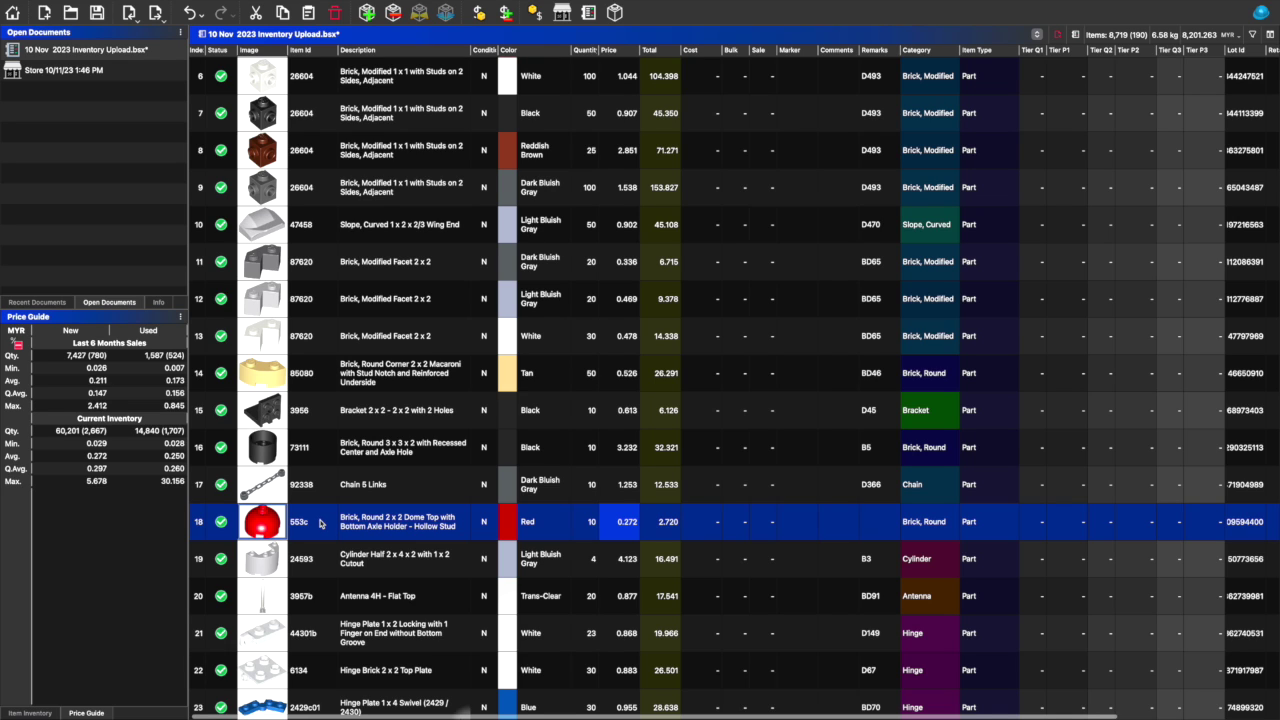
click(870, 524)
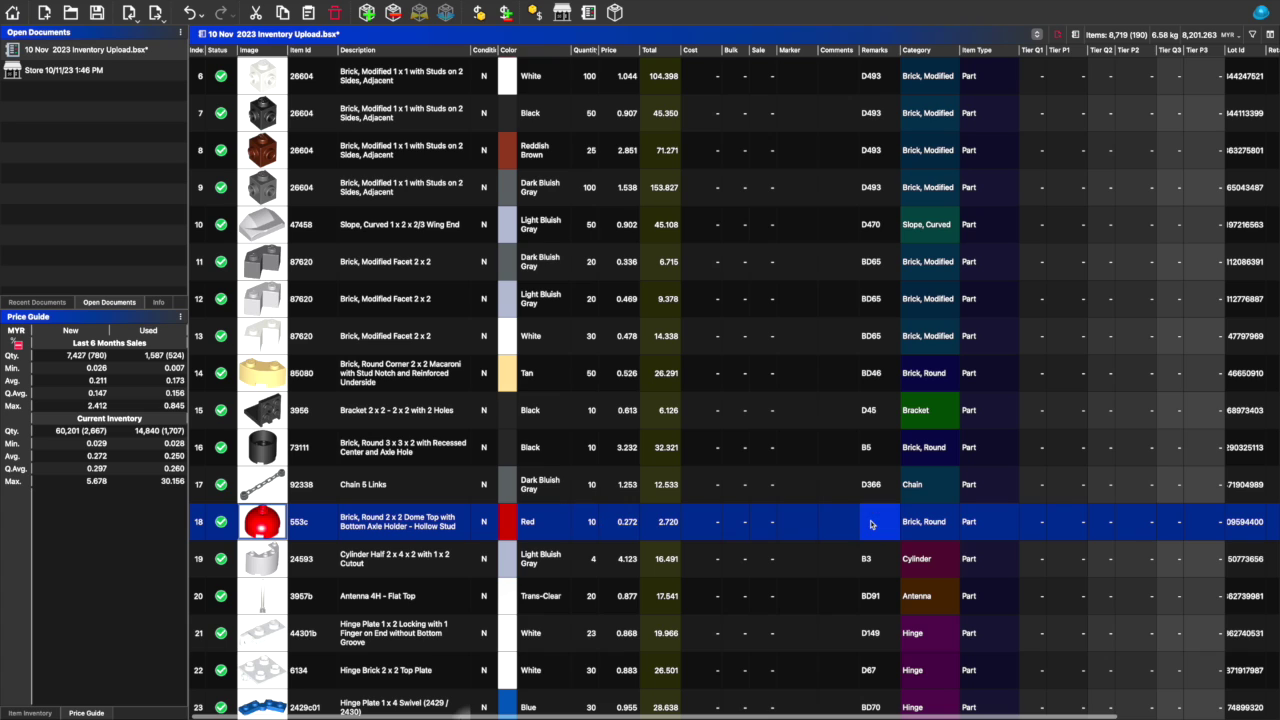
double_click(870, 524)
text(D)
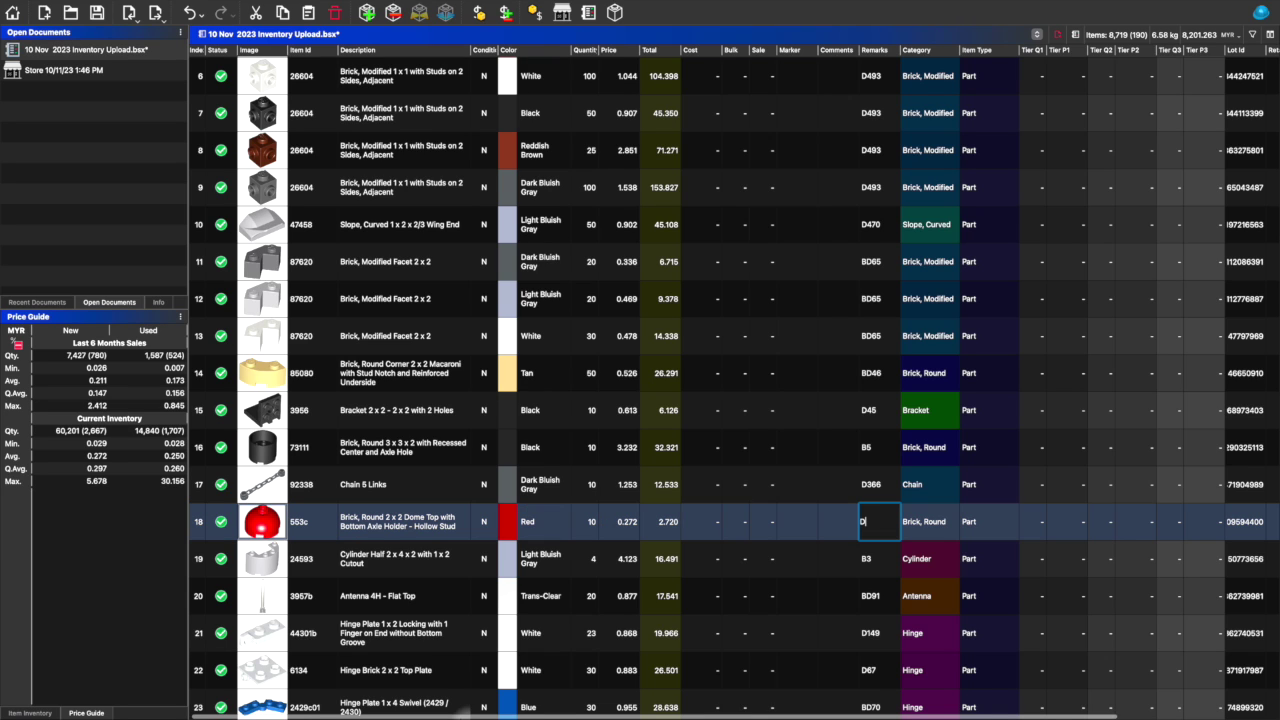
text(202)
click(823, 528)
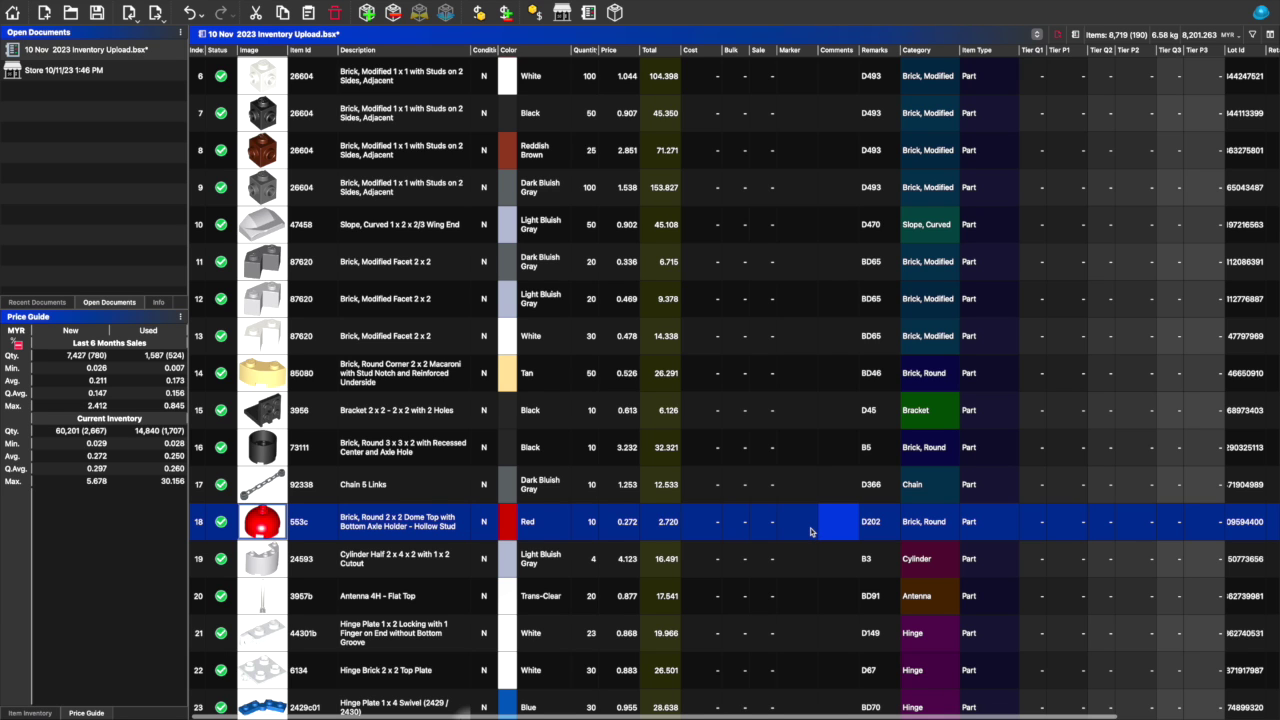
scroll(811, 531, down, 3)
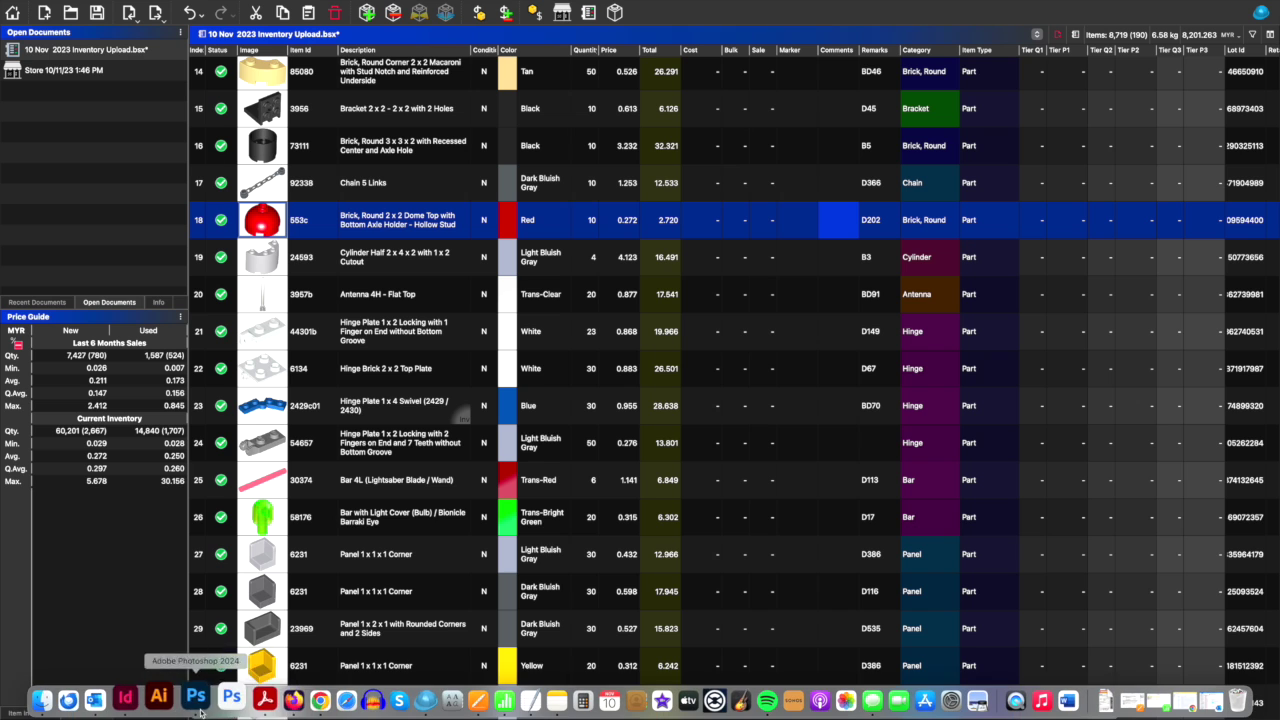
Step: In Firefox, open the store's hinge parts inventory and scroll to the 54657 Hinge Plate 1 x 2 lots
click(305, 700)
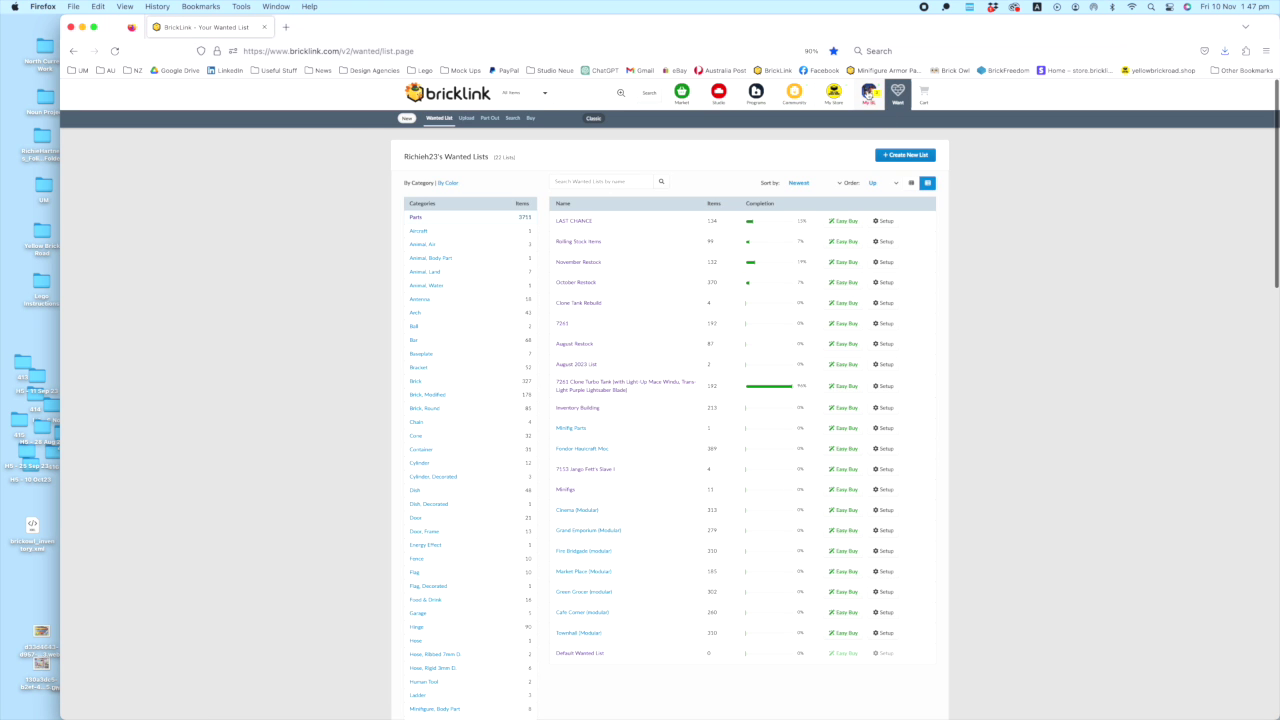
mouse_move(834, 95)
click(828, 133)
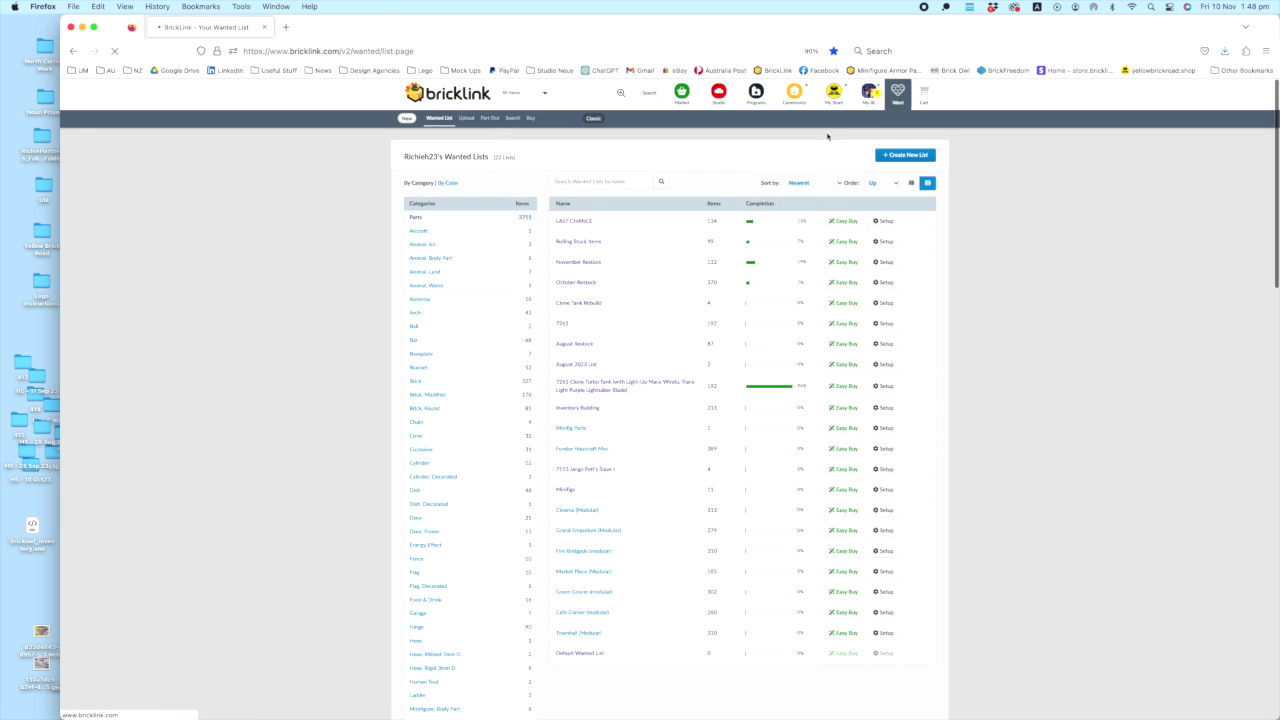
scroll(551, 420, down, 6)
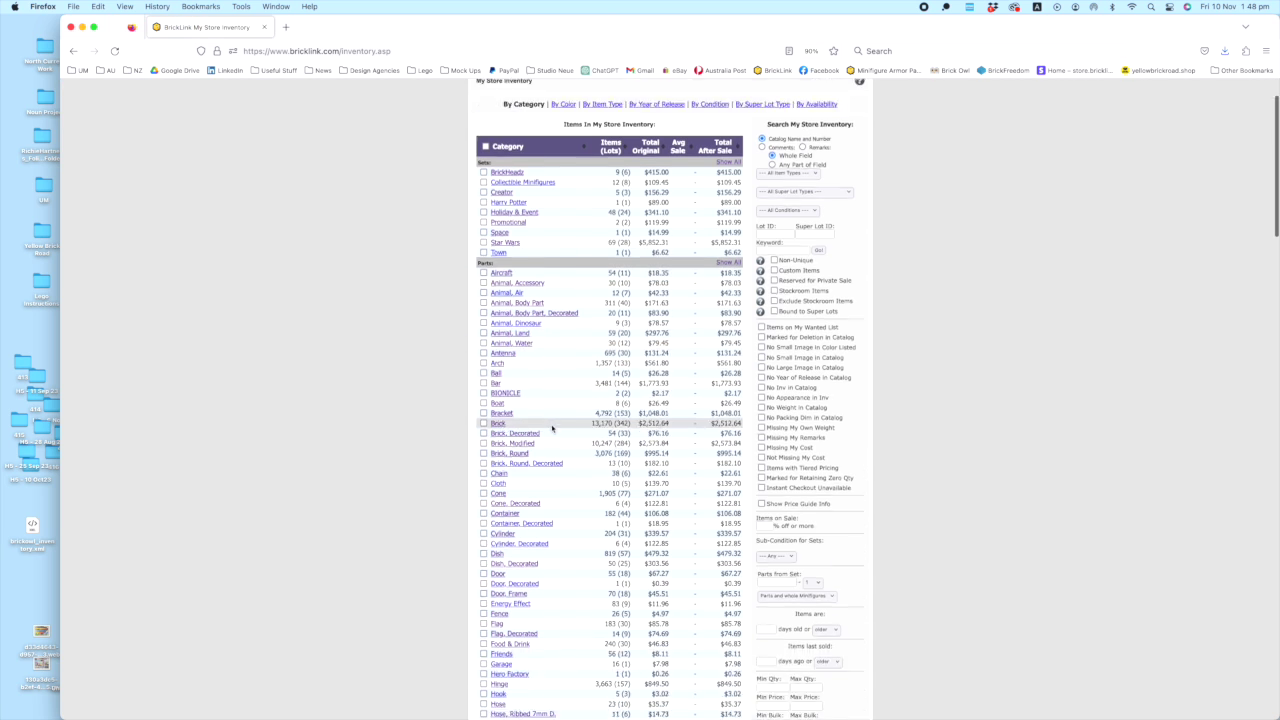
click(507, 386)
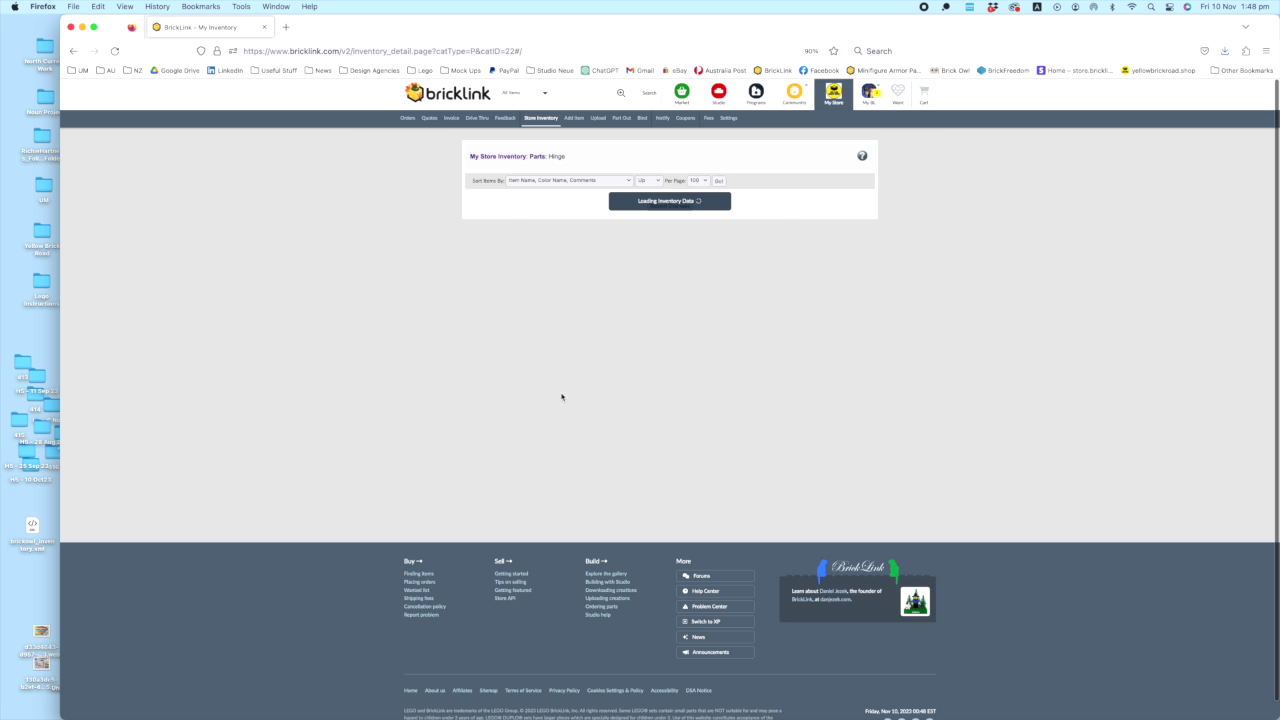
scroll(561, 397, down, 15)
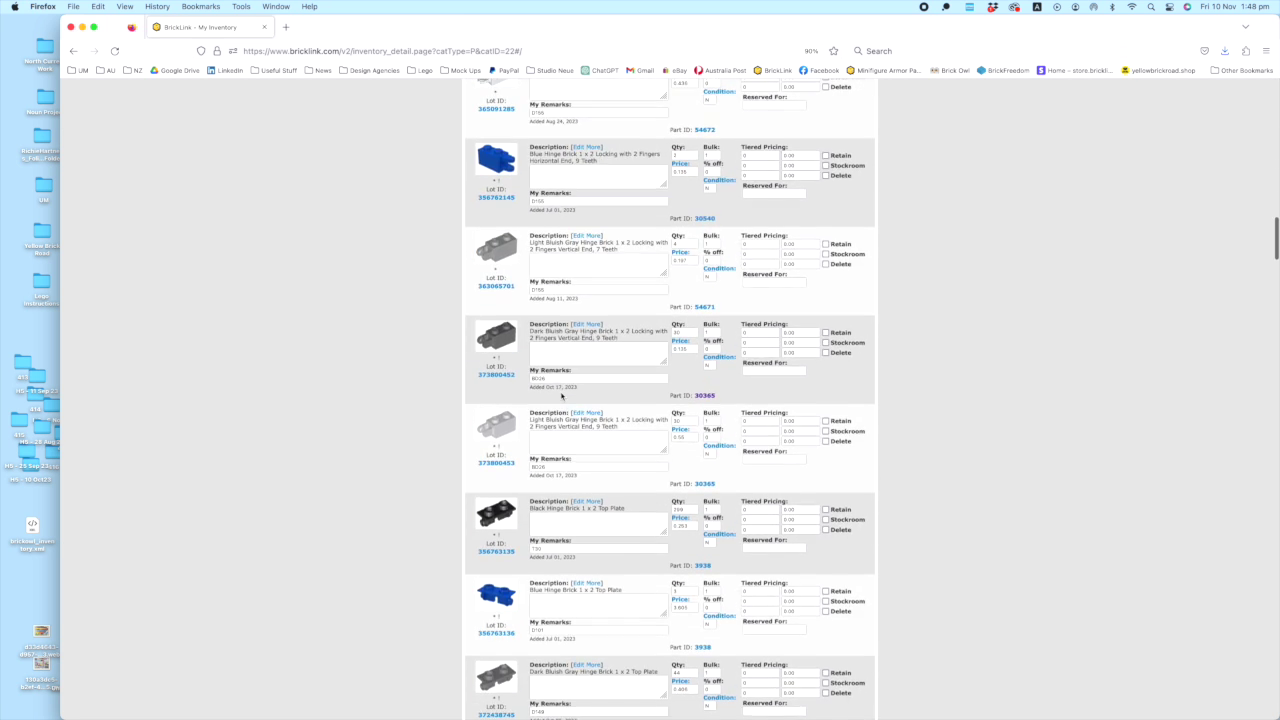
scroll(561, 397, down, 15)
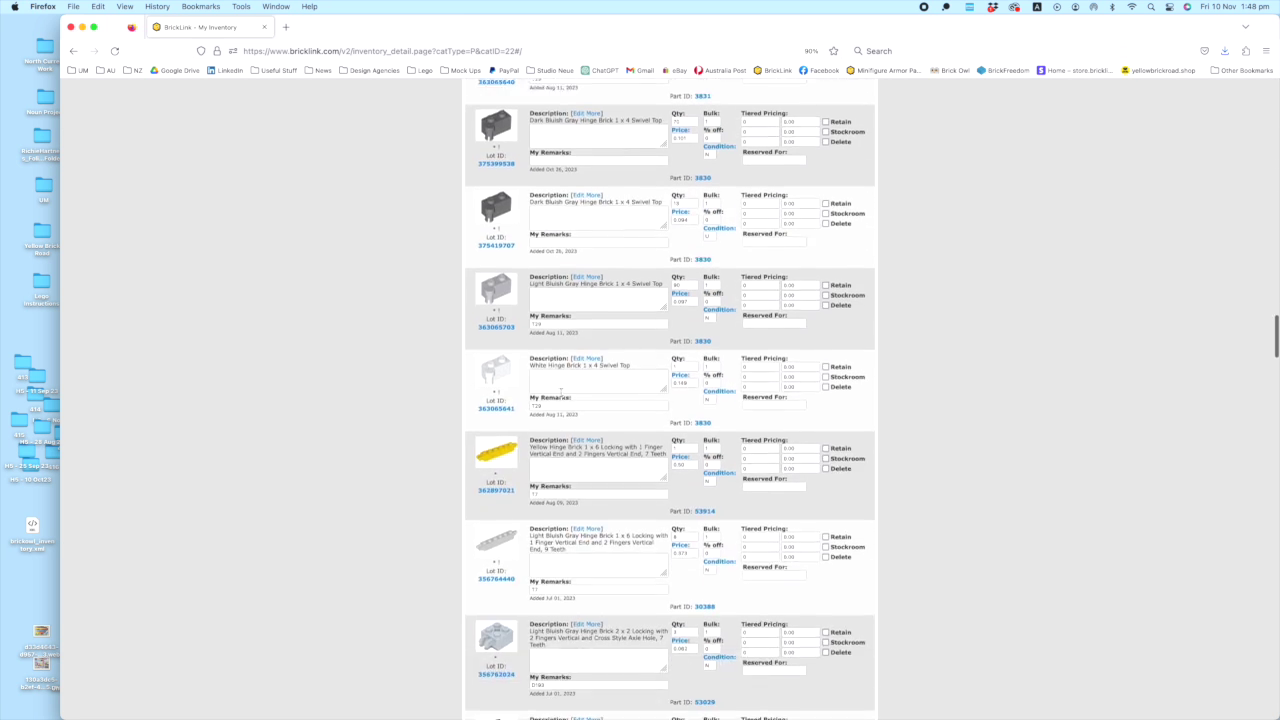
scroll(561, 397, down, 15)
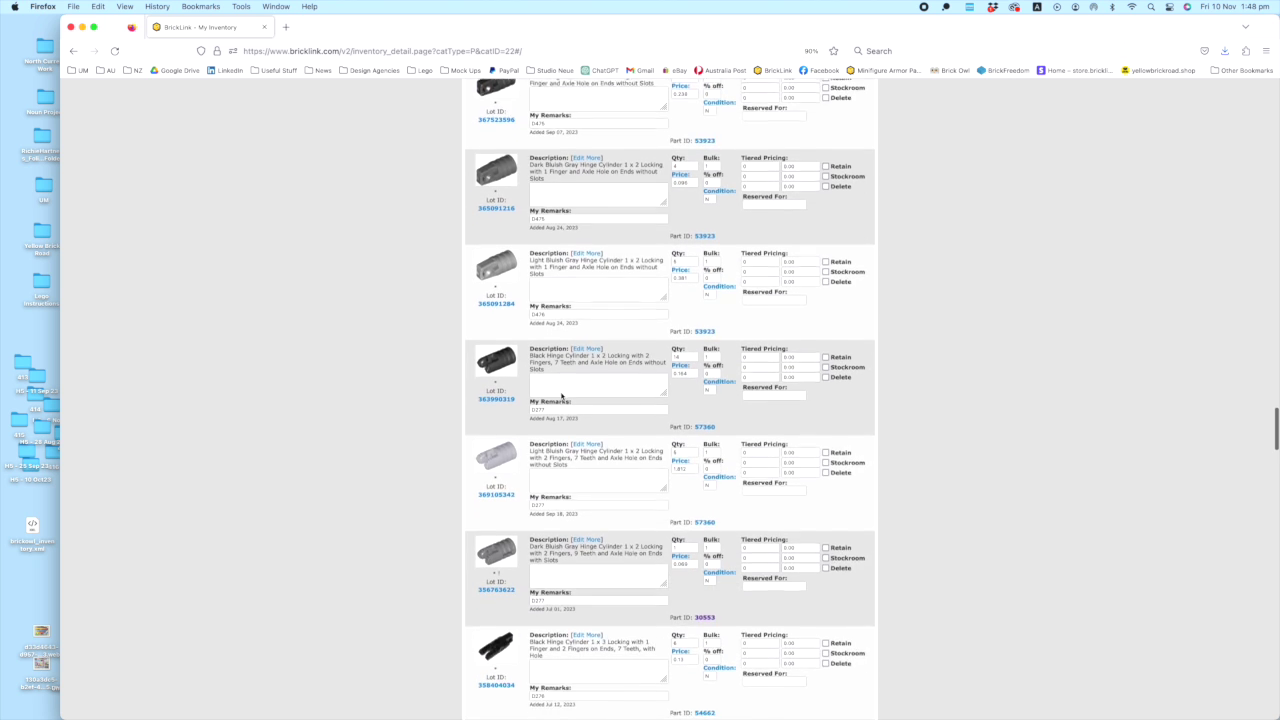
scroll(561, 397, down, 15)
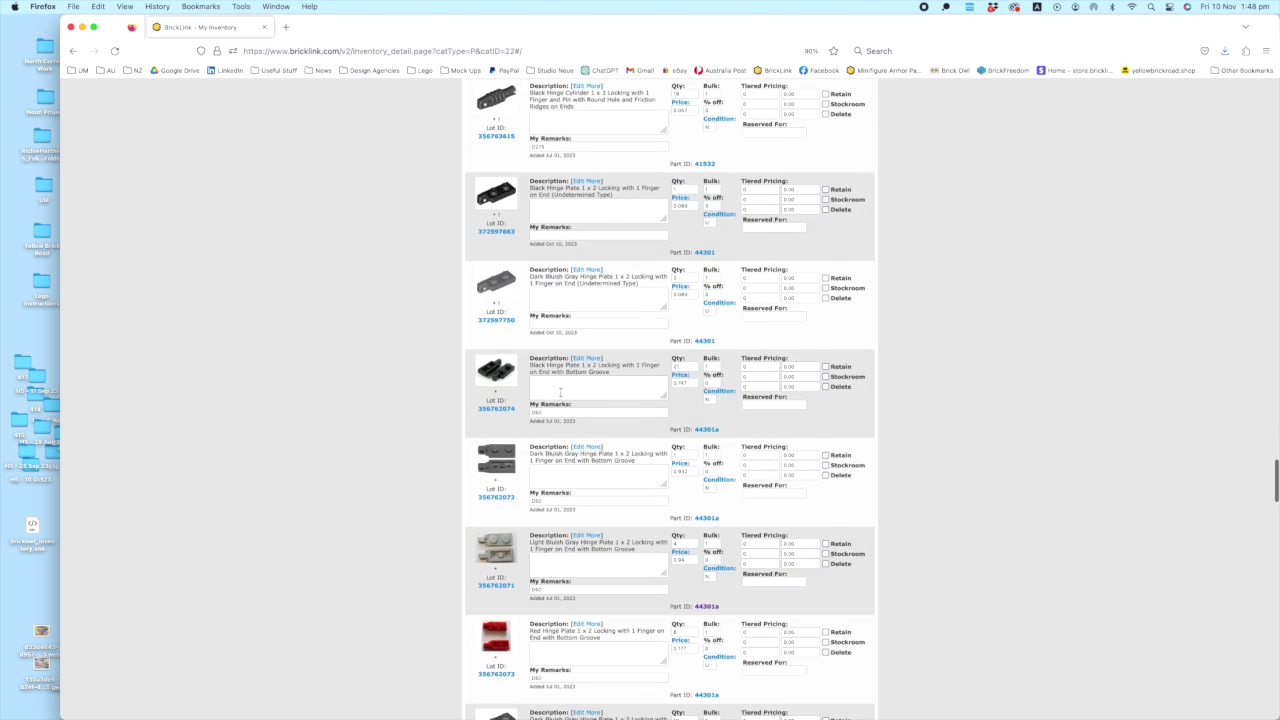
scroll(561, 395, down, 15)
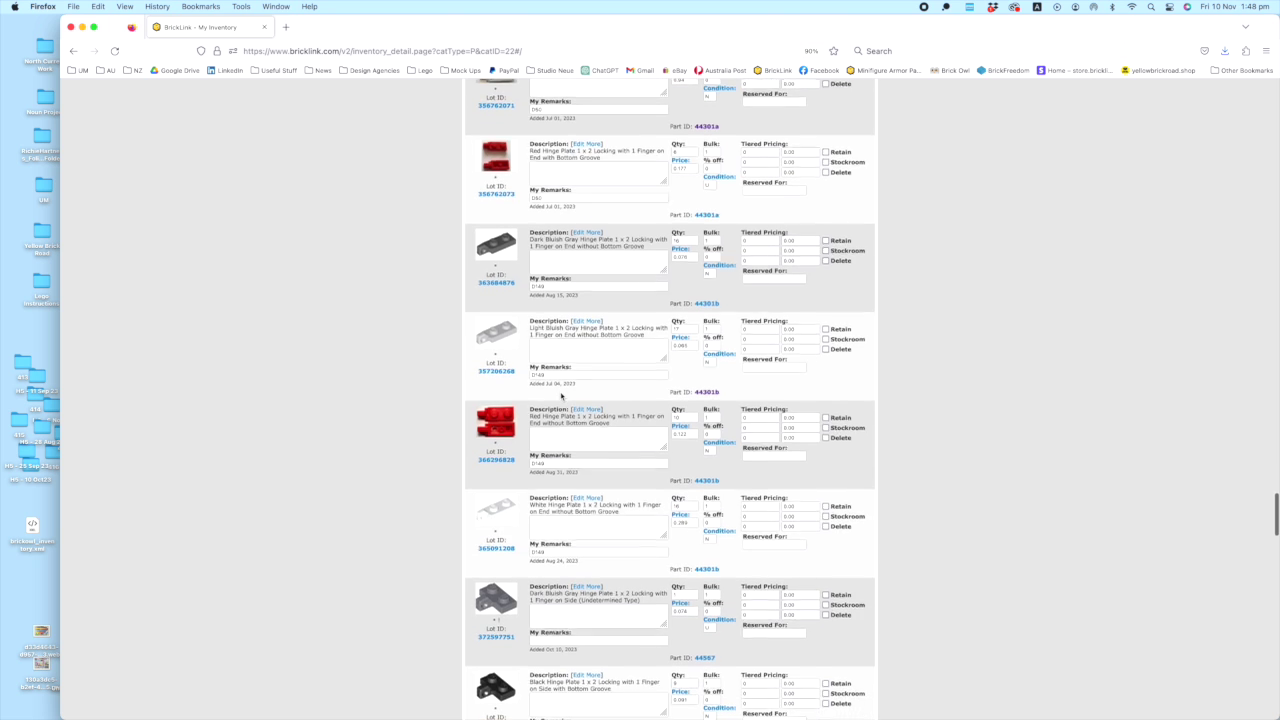
scroll(561, 397, down, 15)
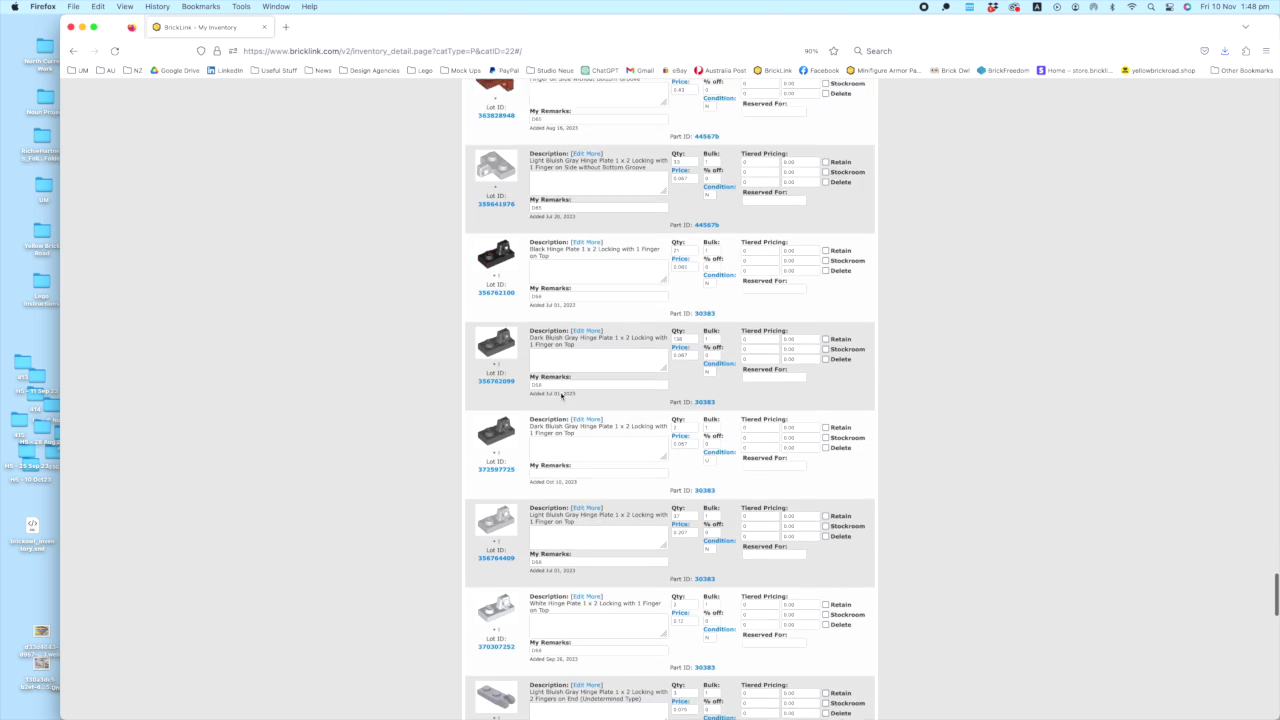
scroll(561, 395, down, 8)
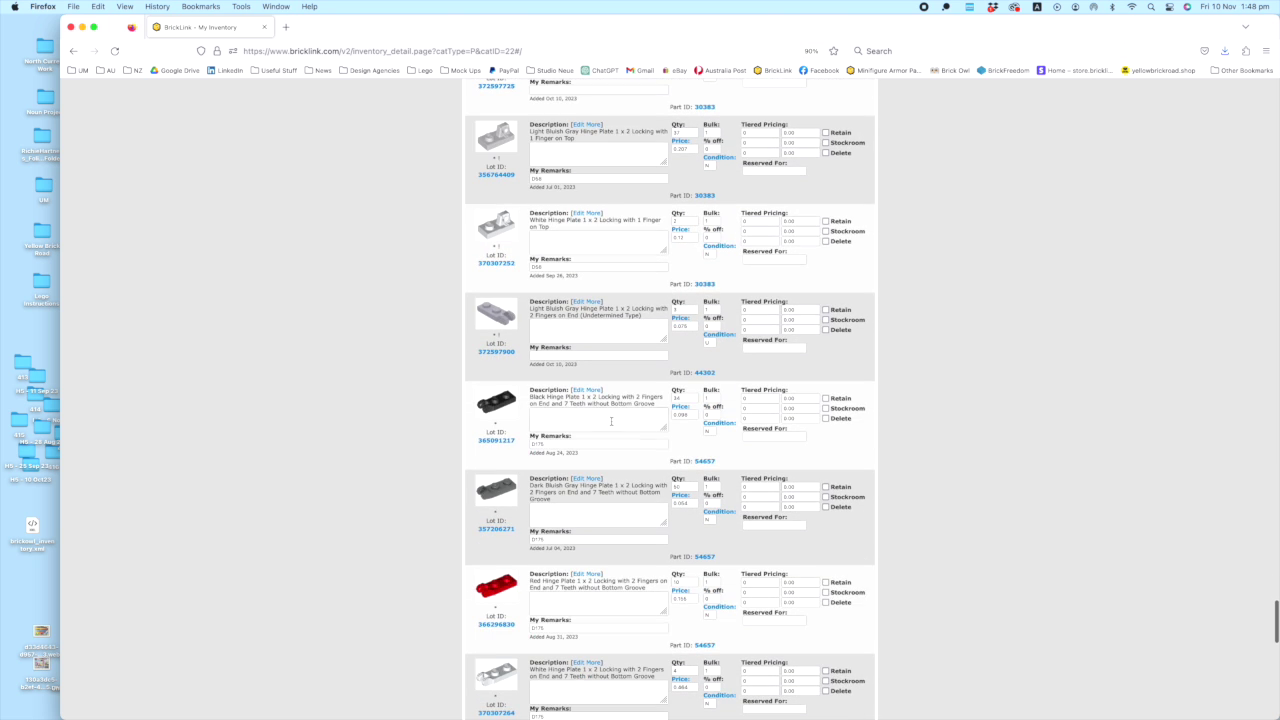
Step: Show the Price Guide for the Light Bluish Gray 54657 hinge plate lot
mouse_move(143, 712)
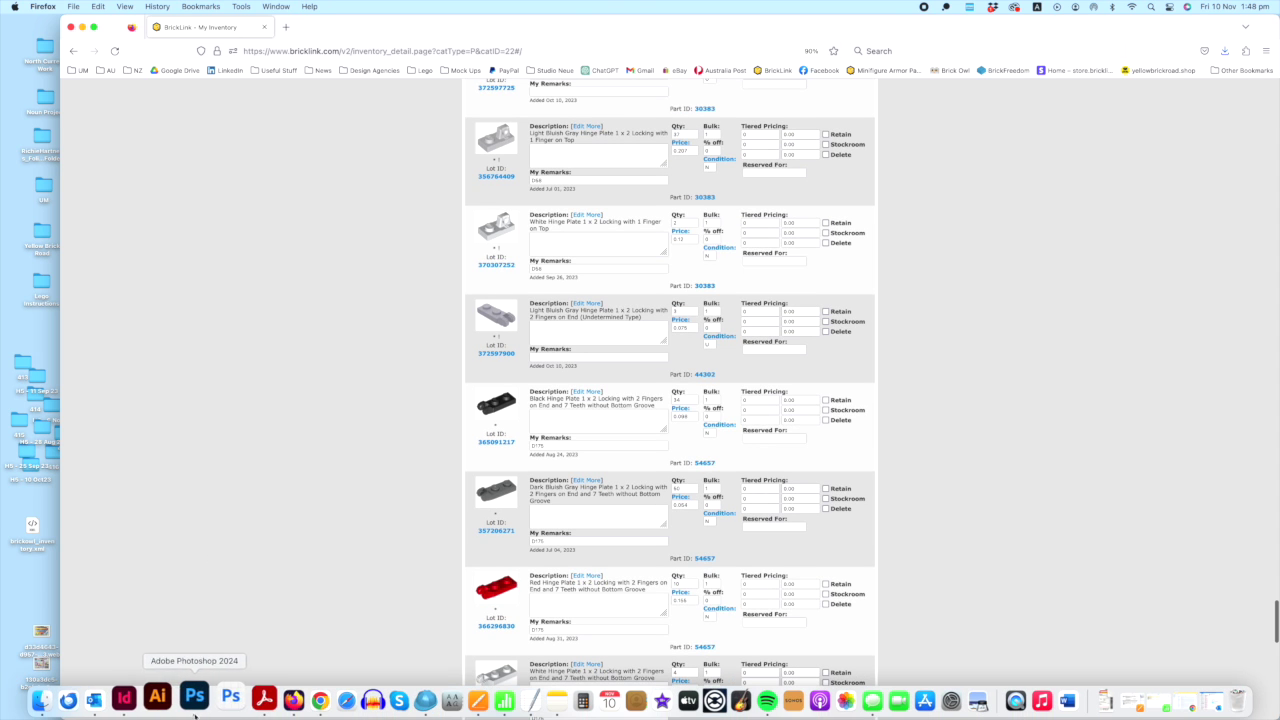
click(450, 703)
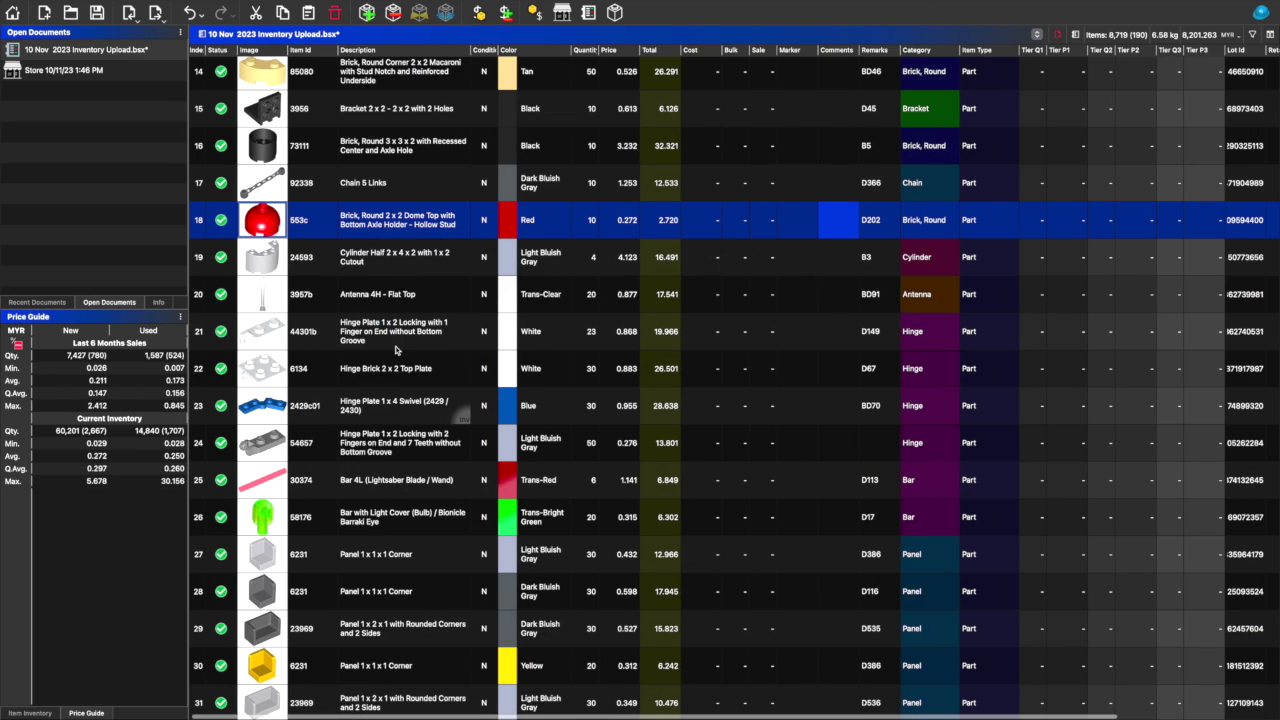
click(395, 446)
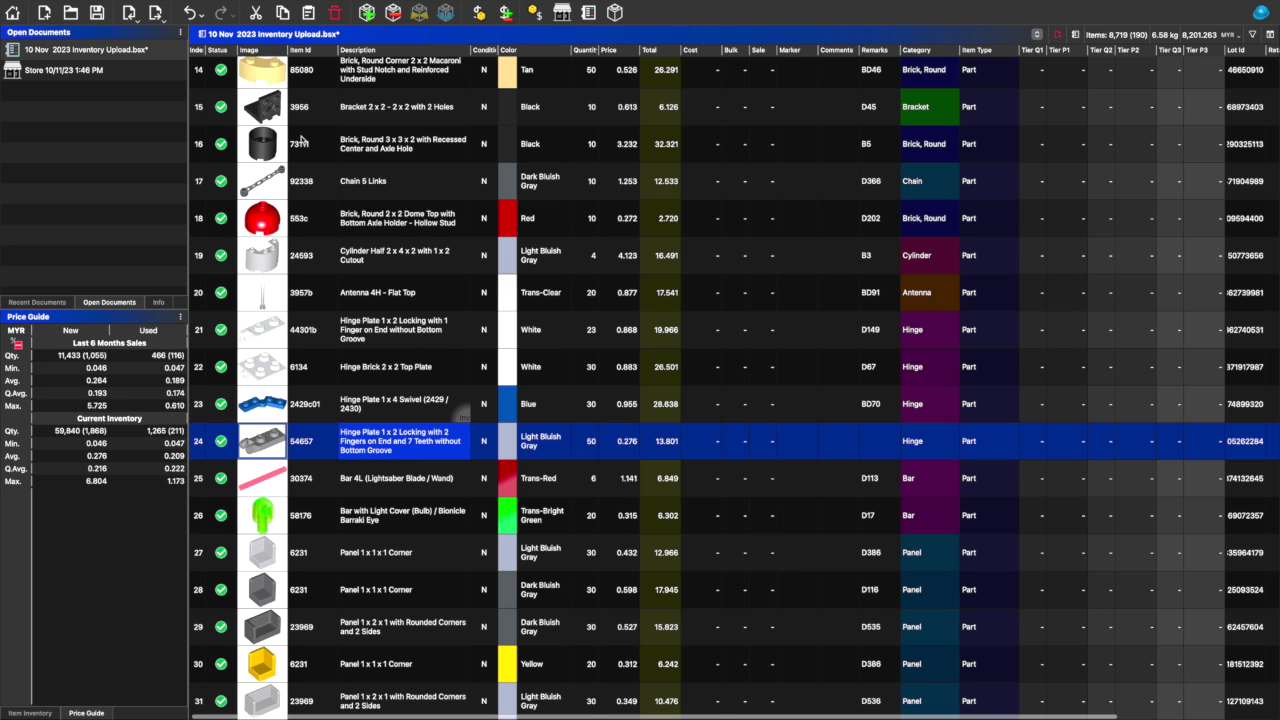
scroll(400, 500, up, 1)
Step: Compare the 54657 lots between BrickStore and the BrickLink listings, ending on BrickLink
mouse_move(192, 712)
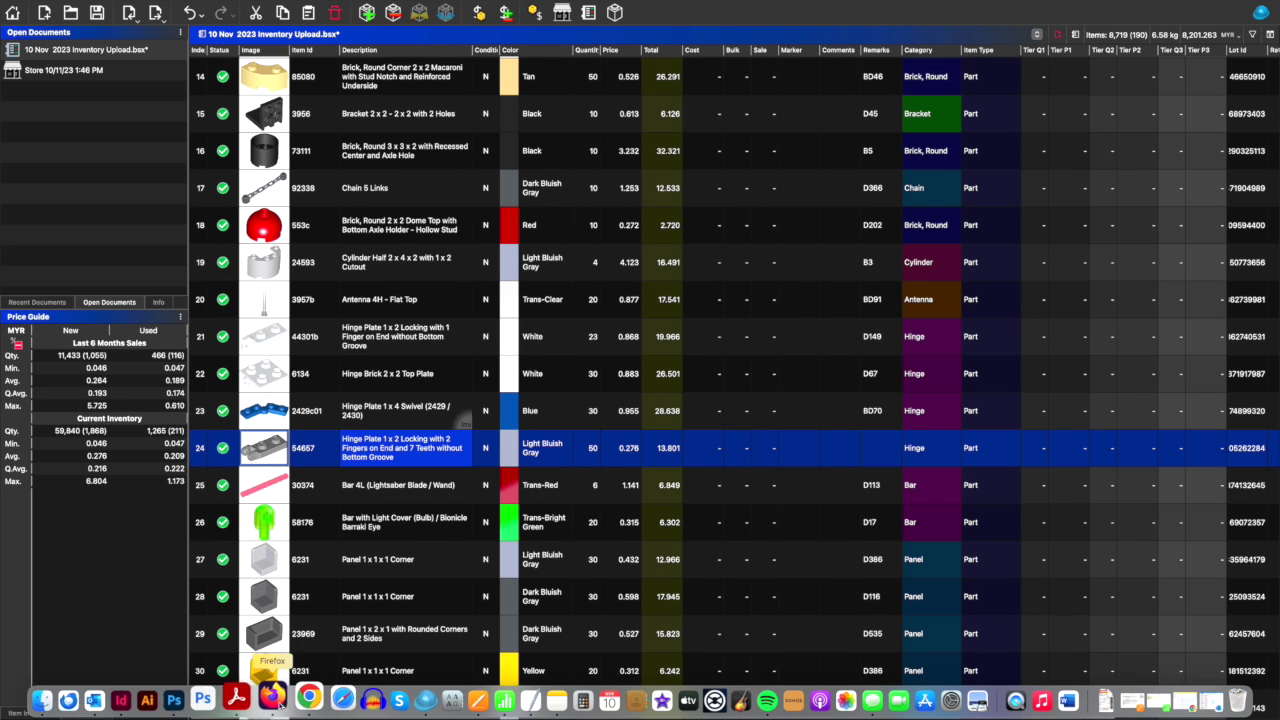
click(284, 713)
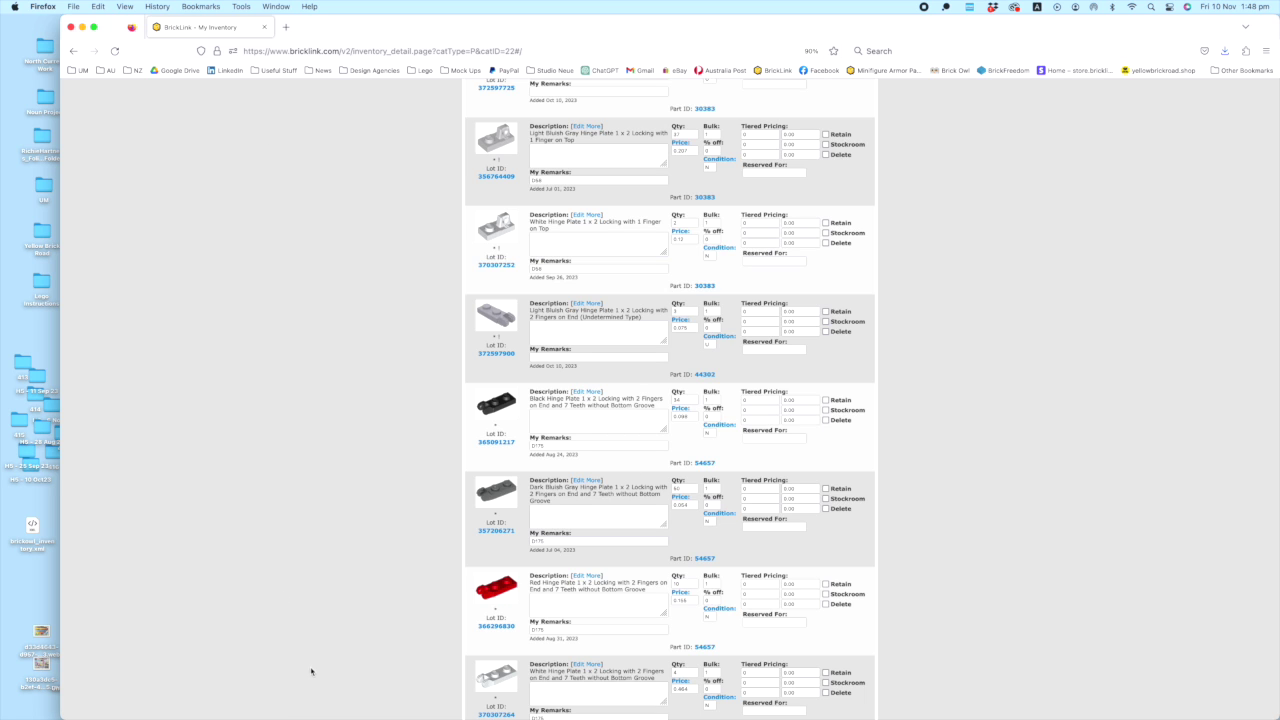
scroll(311, 660, down, 3)
mouse_move(165, 712)
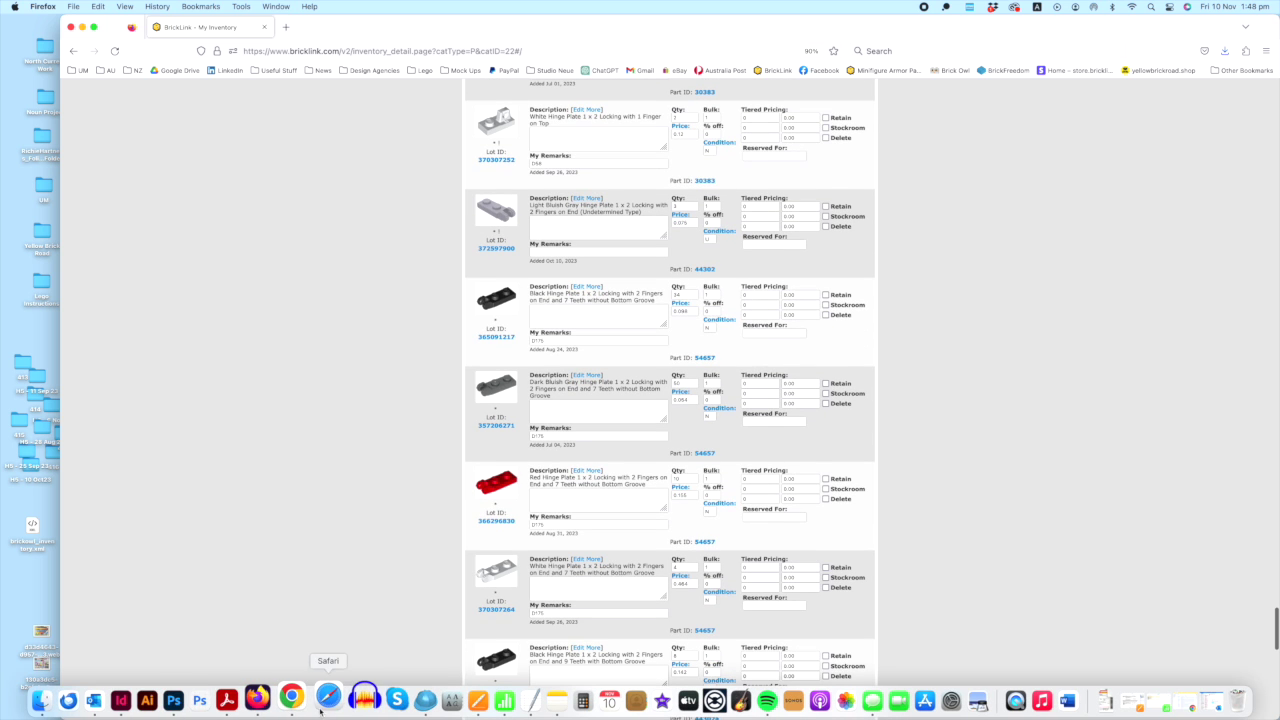
click(425, 700)
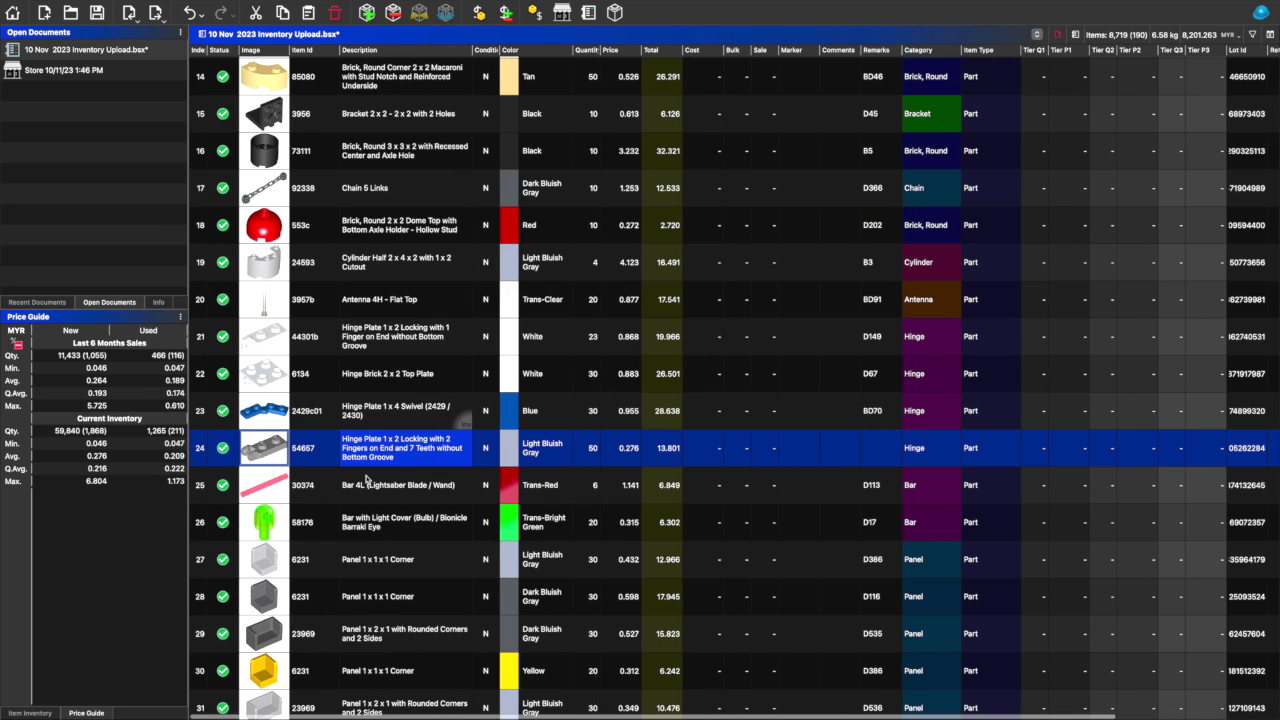
scroll(340, 530, up, 1)
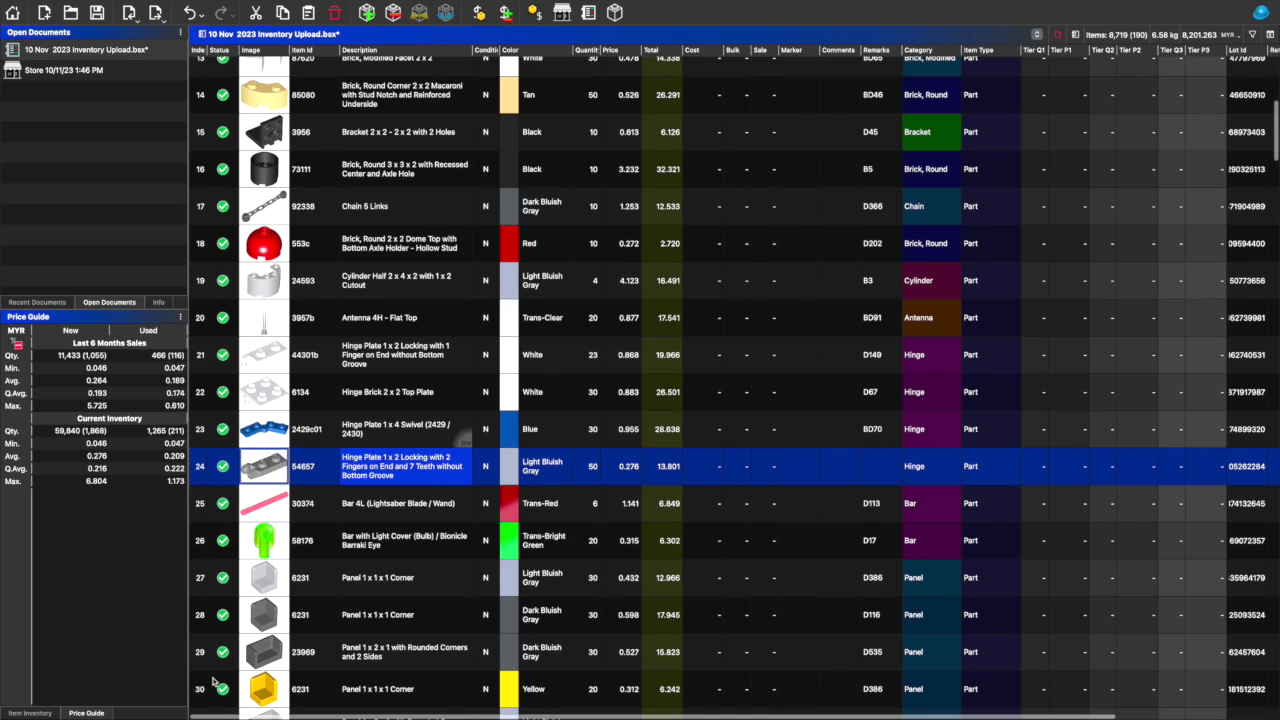
click(273, 714)
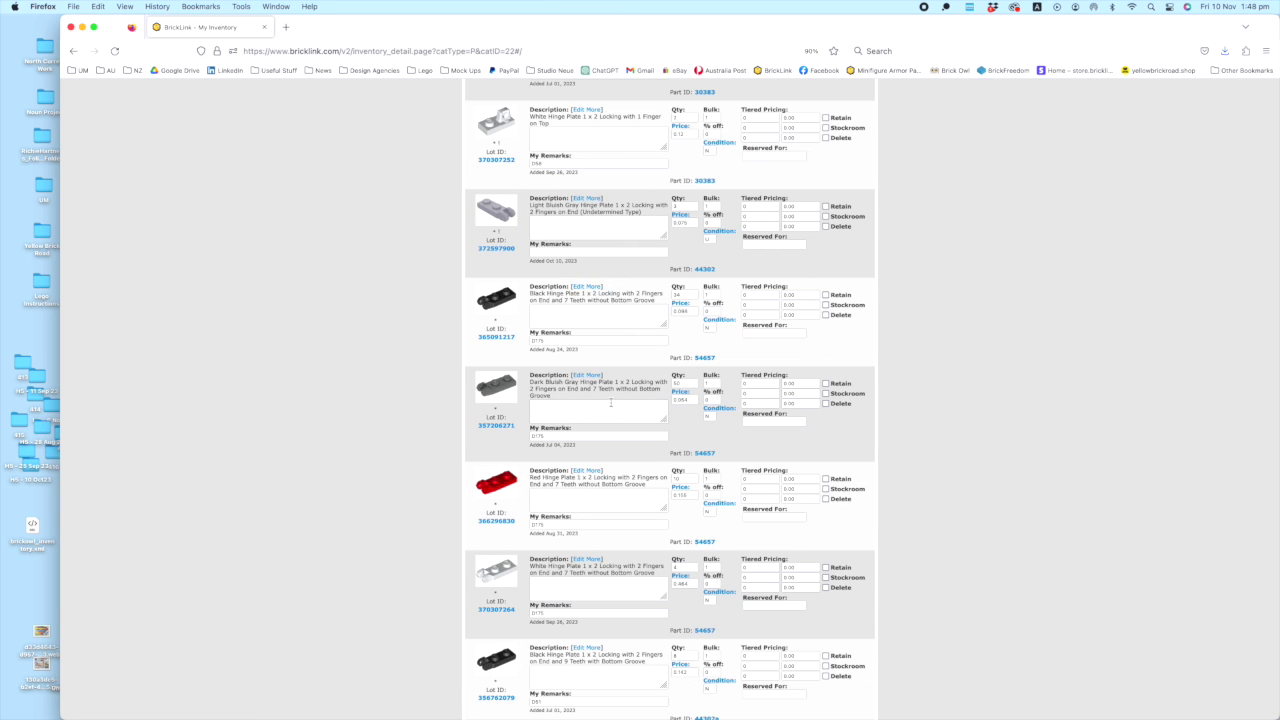
Step: Grab the D175 remark from the Dark Bluish Gray 54657 listing and return to BrickStore
double_click(536, 436)
mouse_move(340, 700)
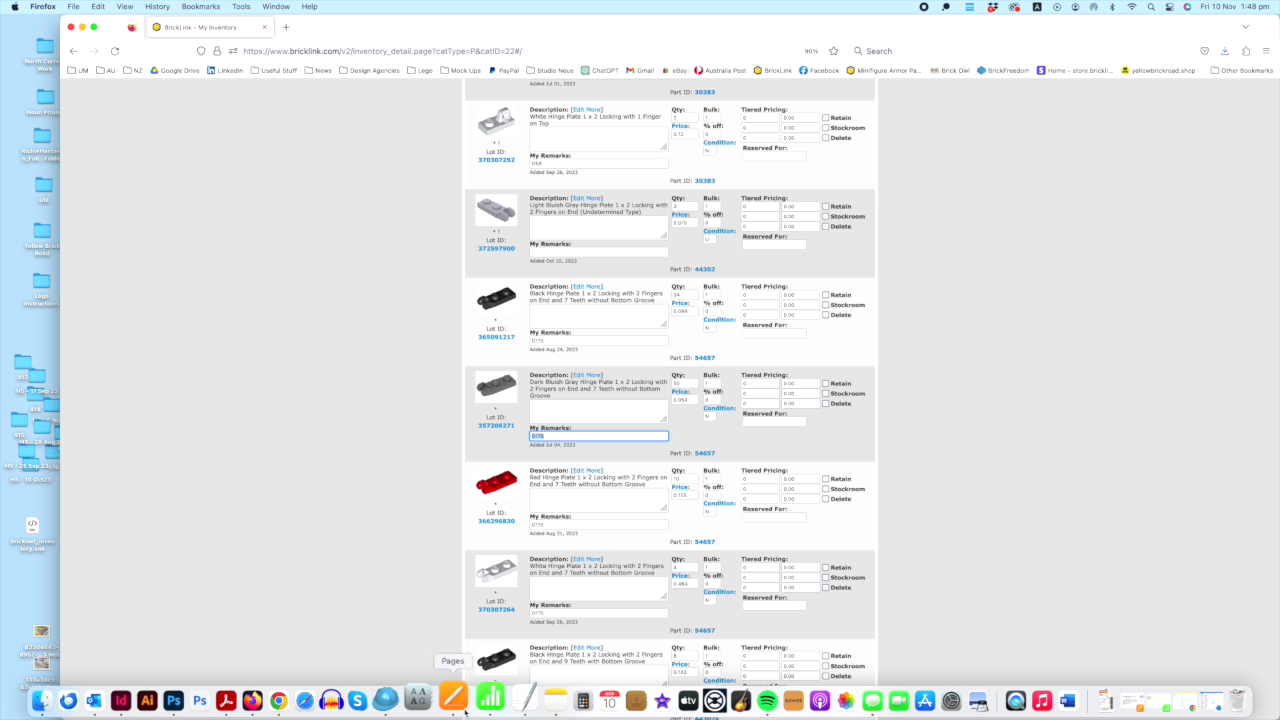
click(408, 716)
Step: Give the Light Bluish Gray 54657 lot remark D175 and copy BD29 into the Dark Green plant plate
double_click(884, 478)
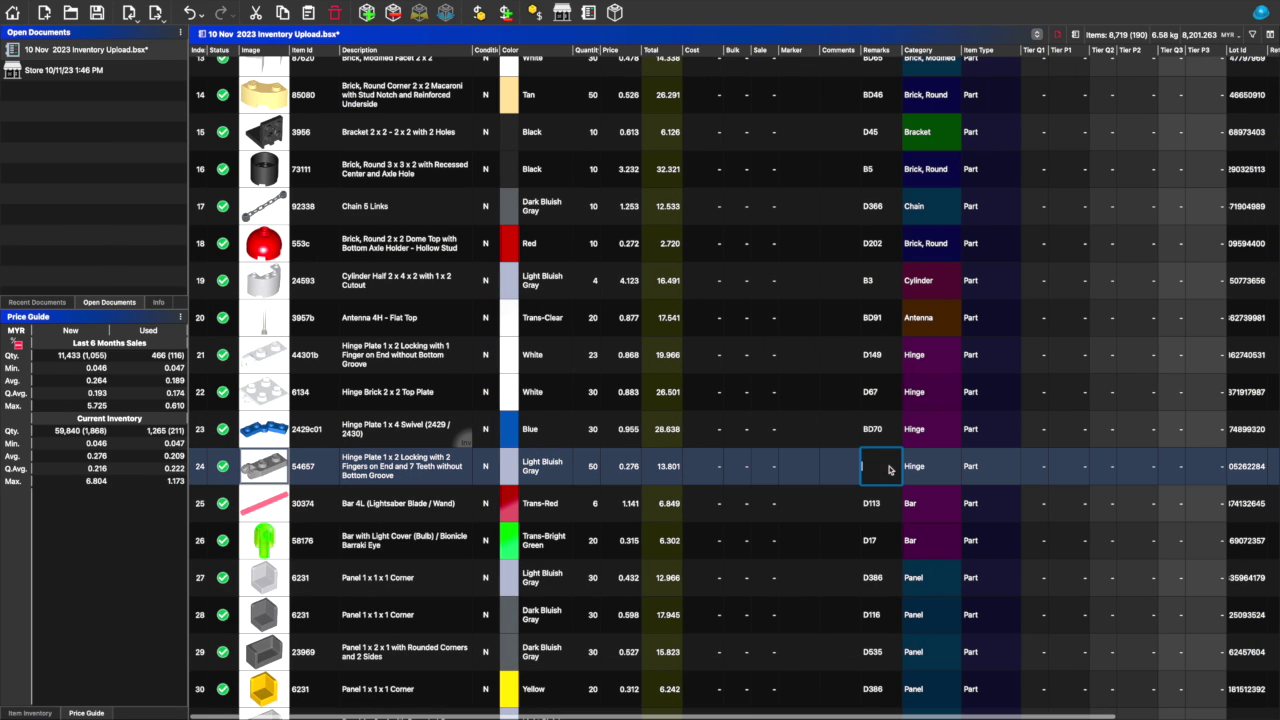
scroll(755, 505, down, 4)
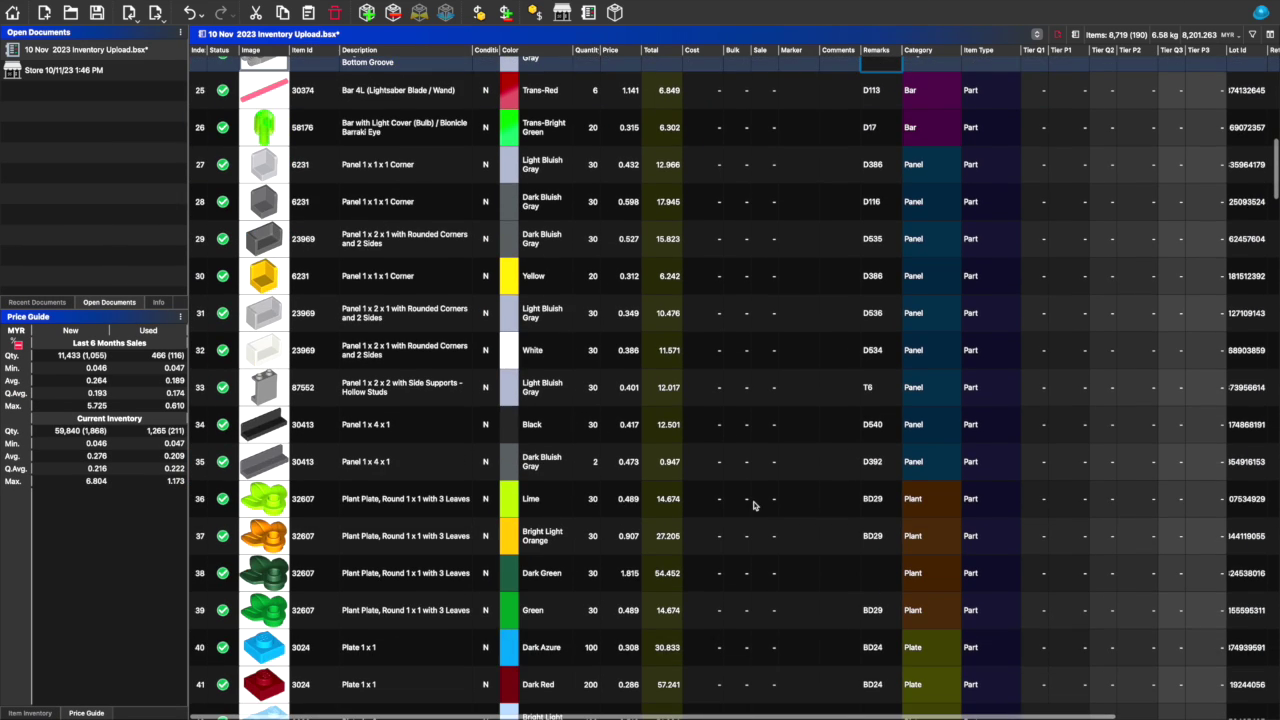
double_click(881, 533)
key(ctrl+c)
double_click(880, 572)
key(ctrl+v)
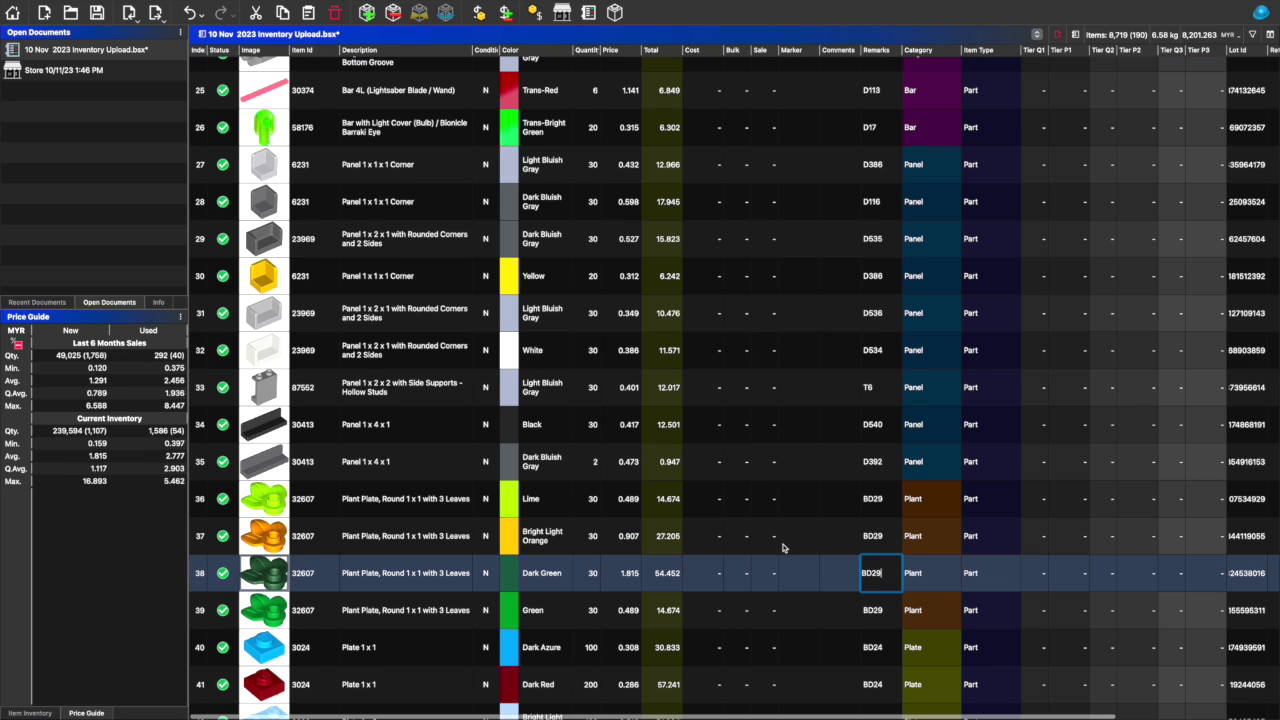
Step: Review the list and select every lot in the upload
scroll(783, 548, down, 1)
scroll(783, 548, down, 3)
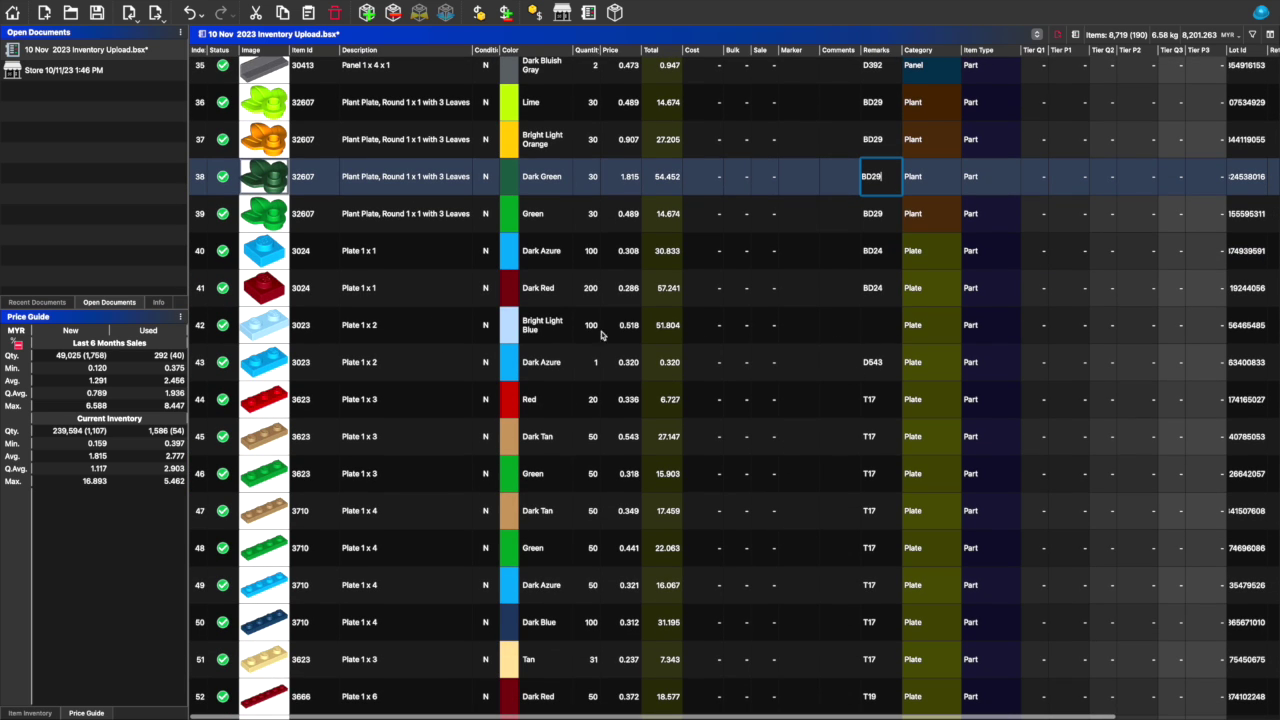
scroll(870, 355, up, 3)
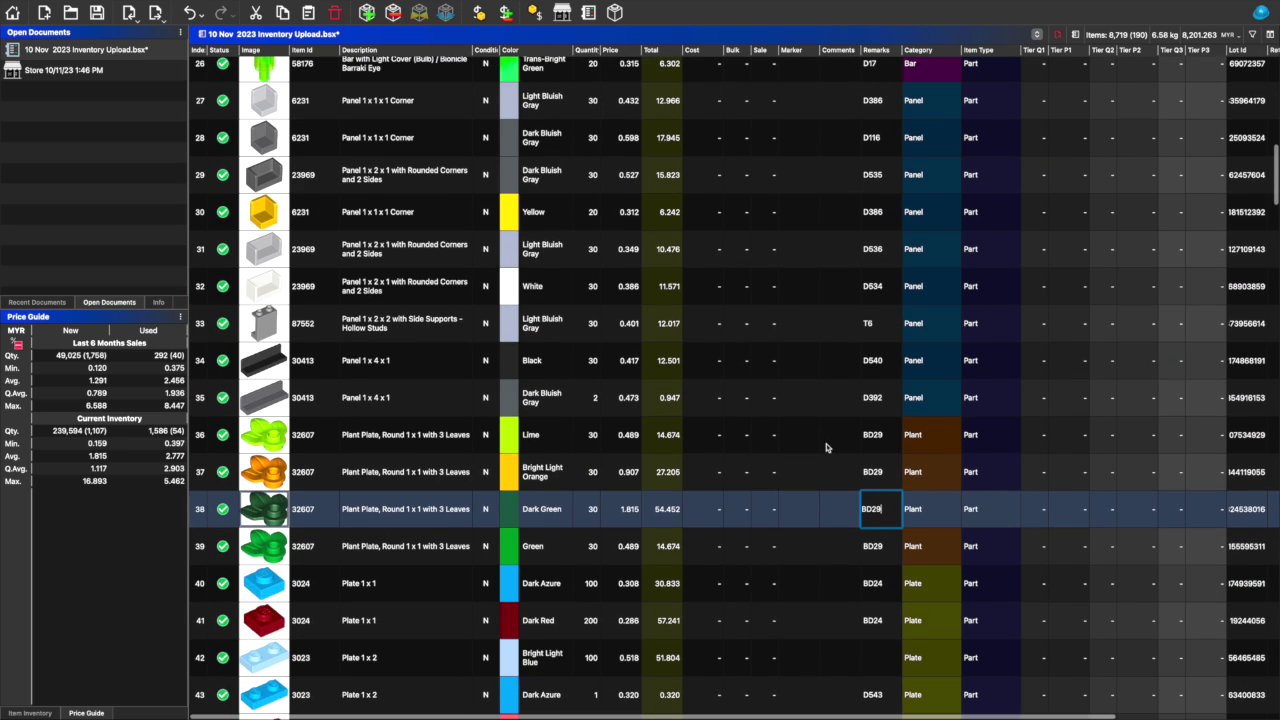
click(807, 475)
key(ctrl+a)
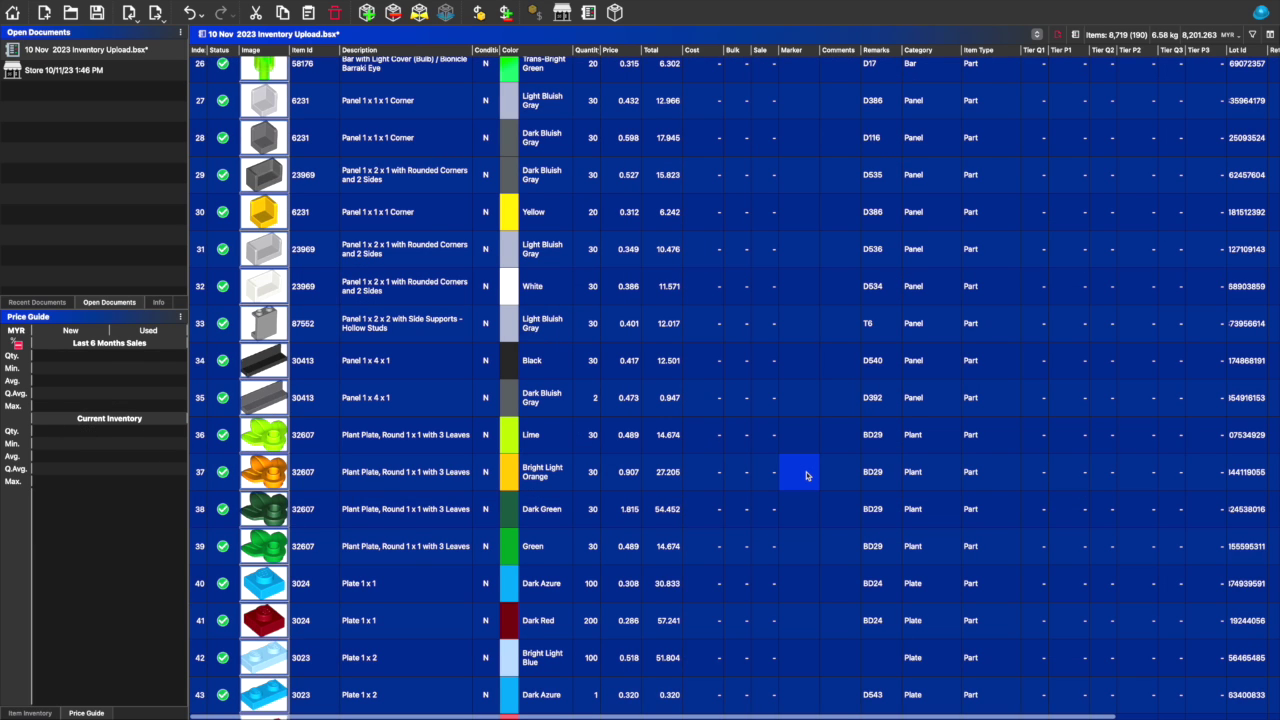
Step: Export the full inventory to the clipboard as BrickLink Mass-Upload XML
click(87, 6)
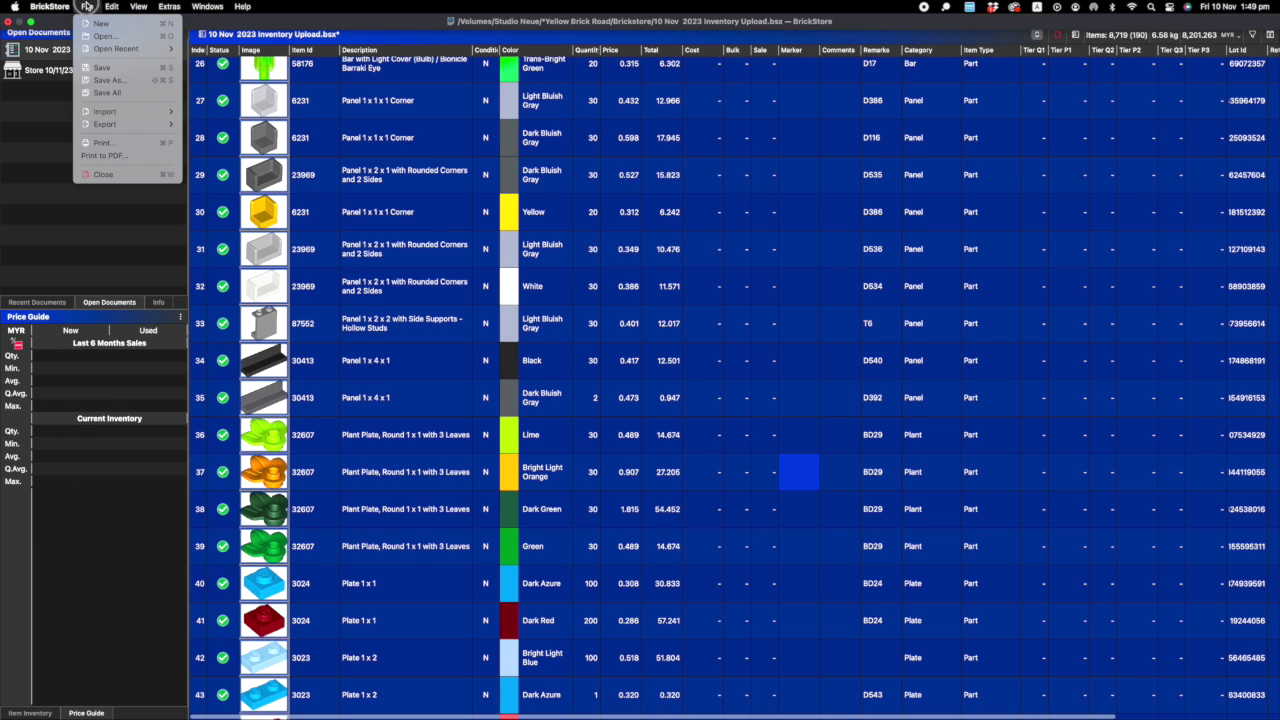
mouse_move(145, 124)
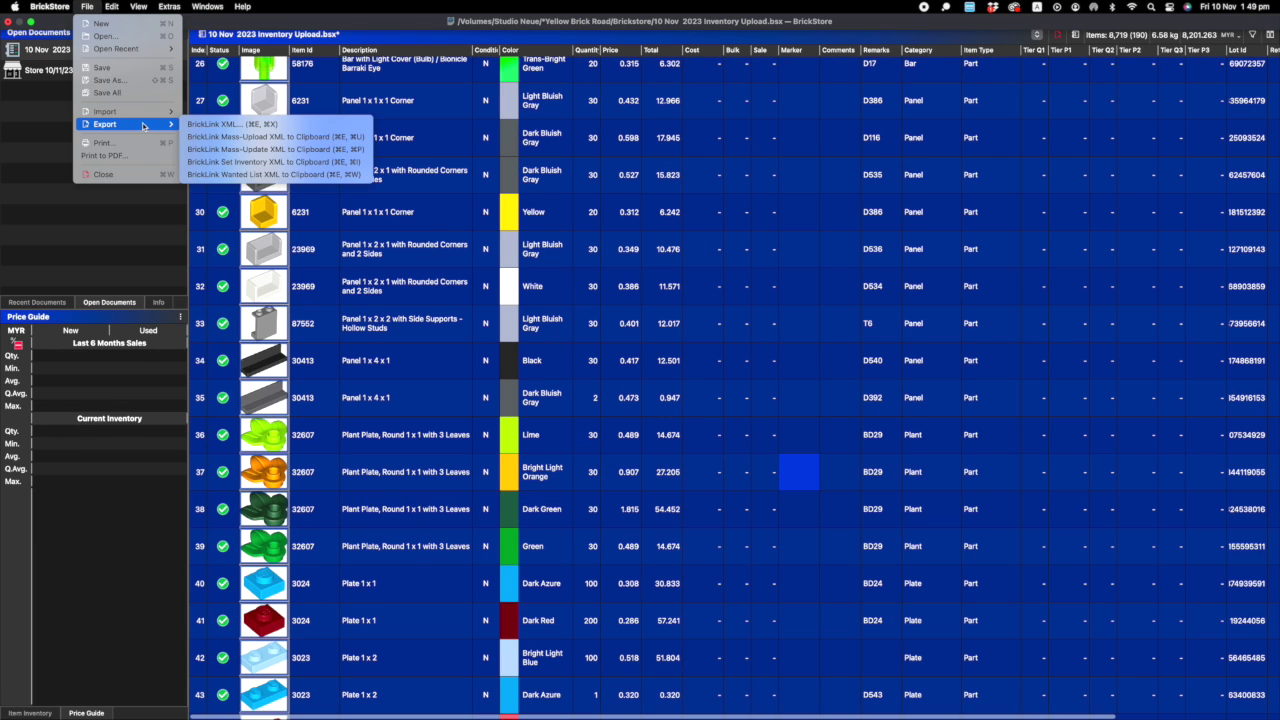
click(246, 136)
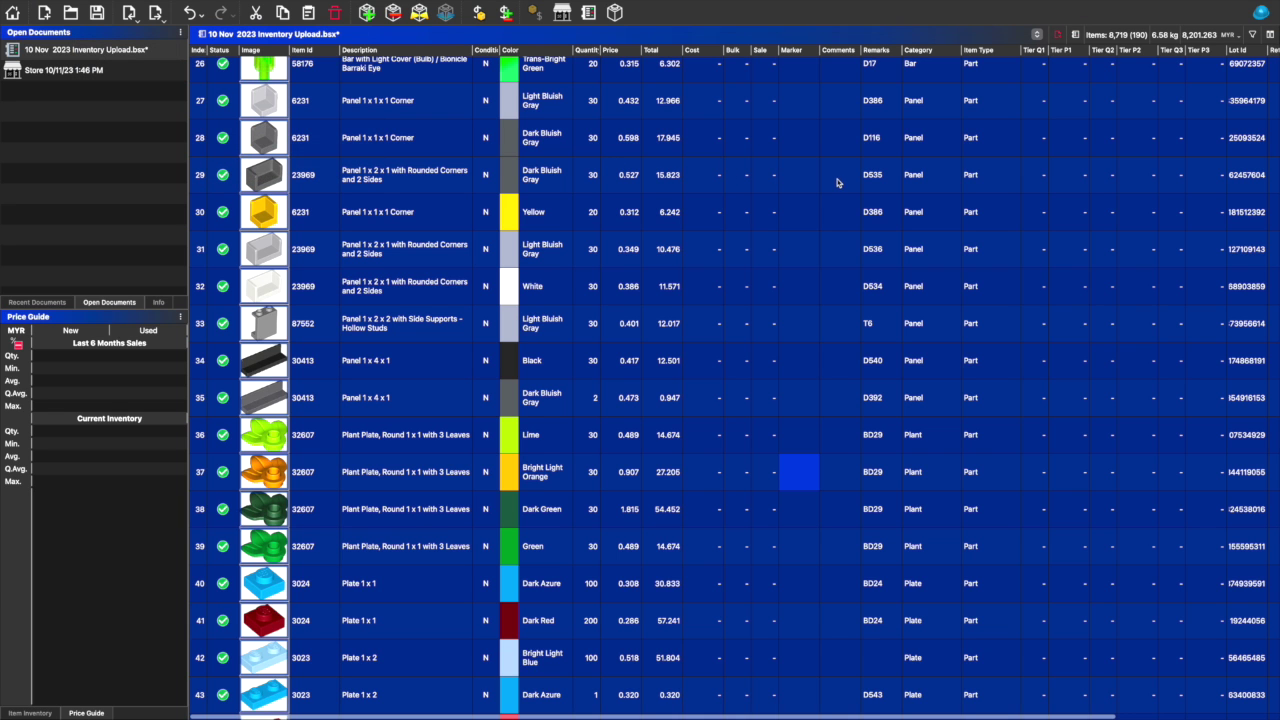
scroll(889, 295, up, 10)
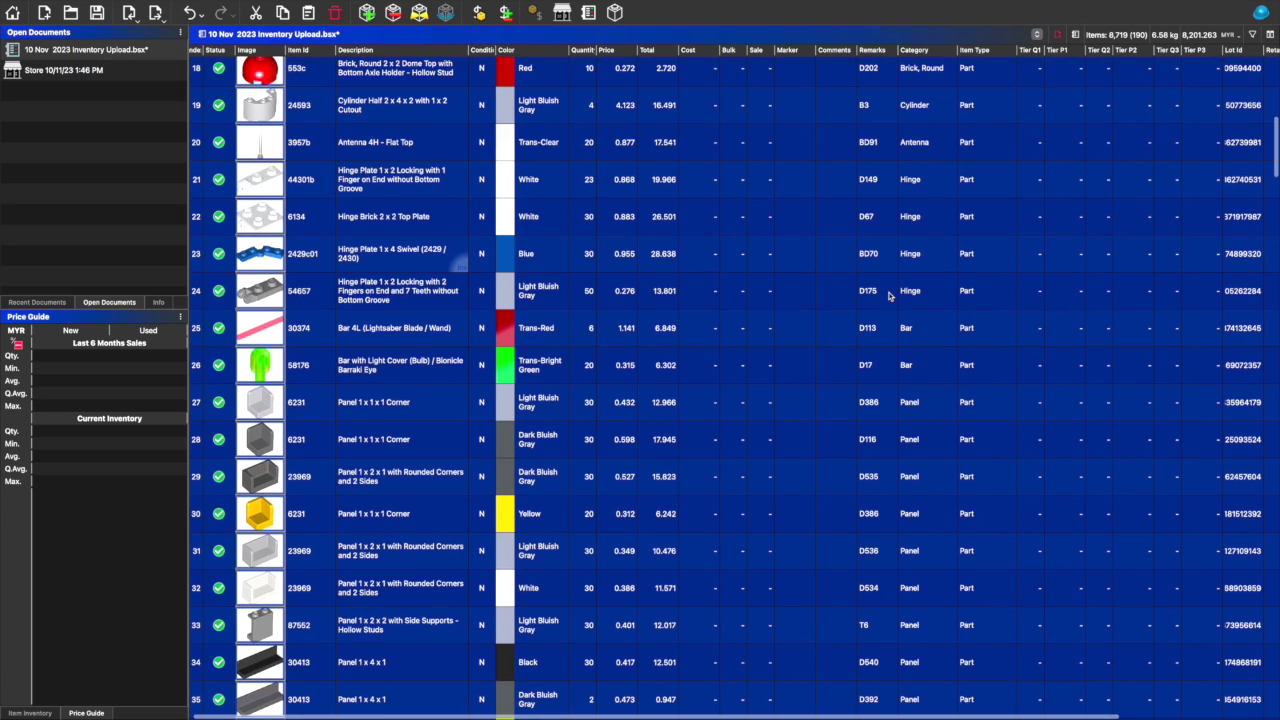
scroll(889, 295, down, 3)
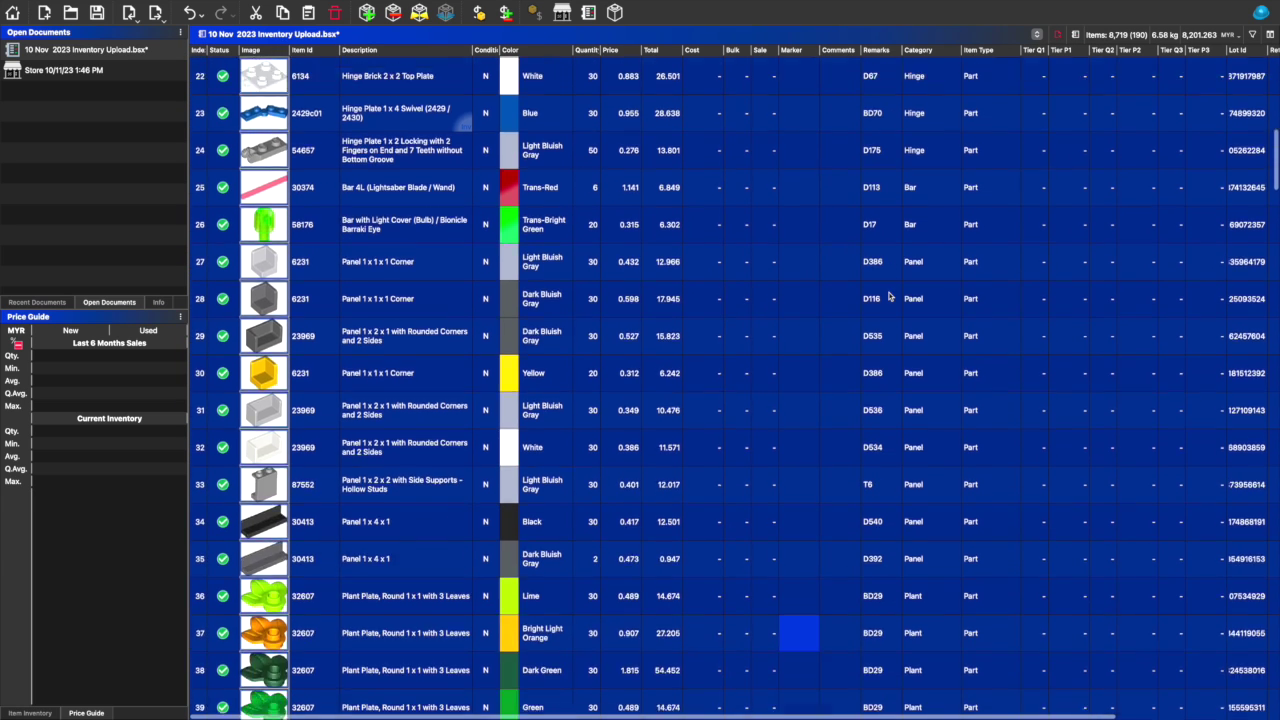
scroll(889, 295, up, 10)
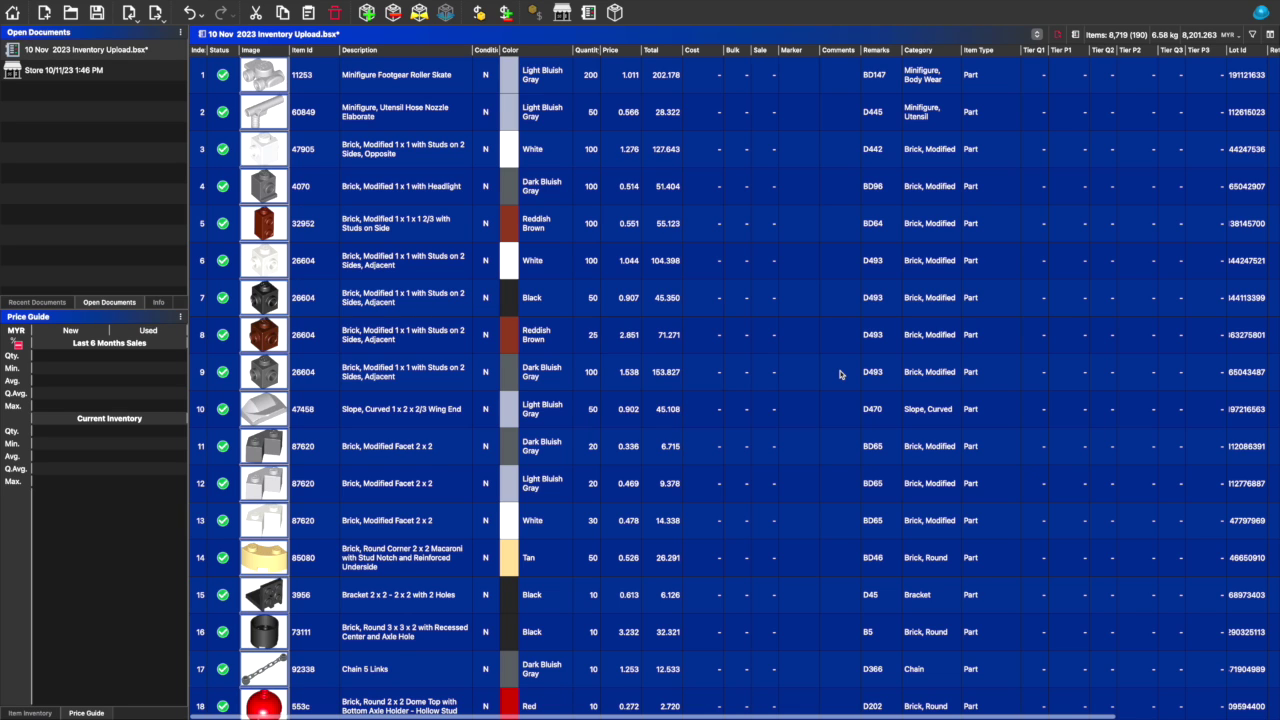
click(774, 320)
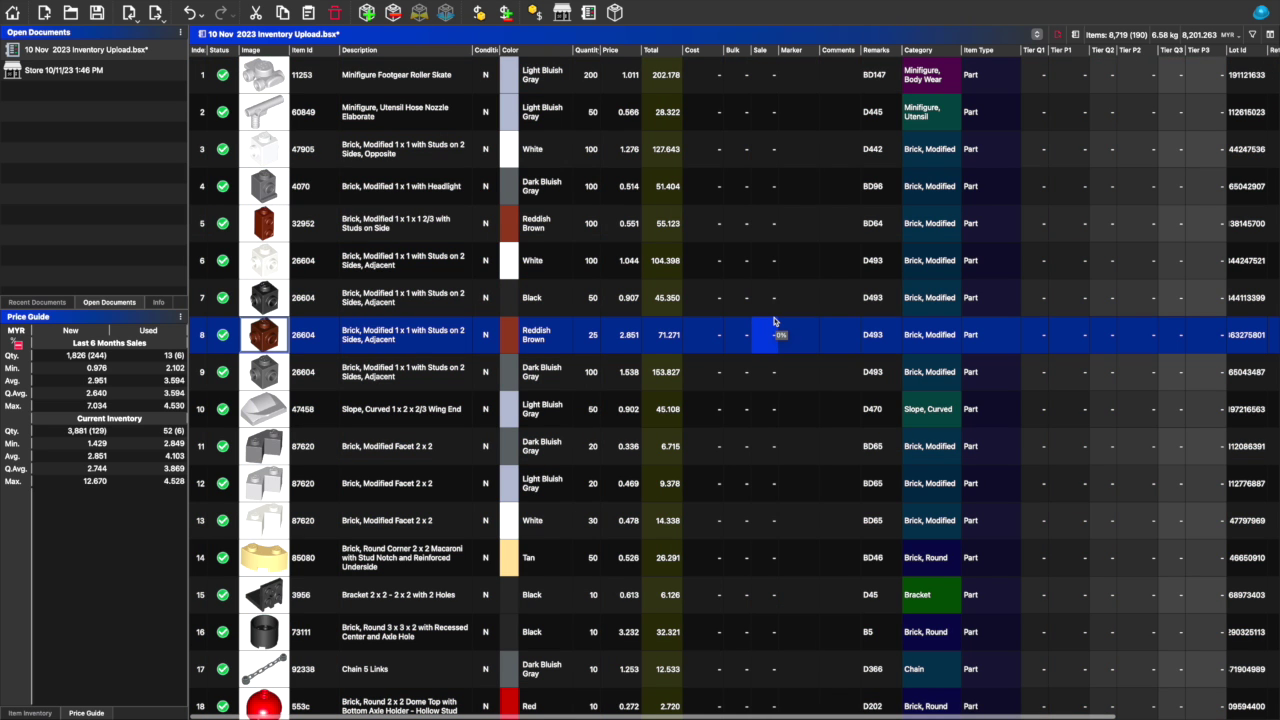